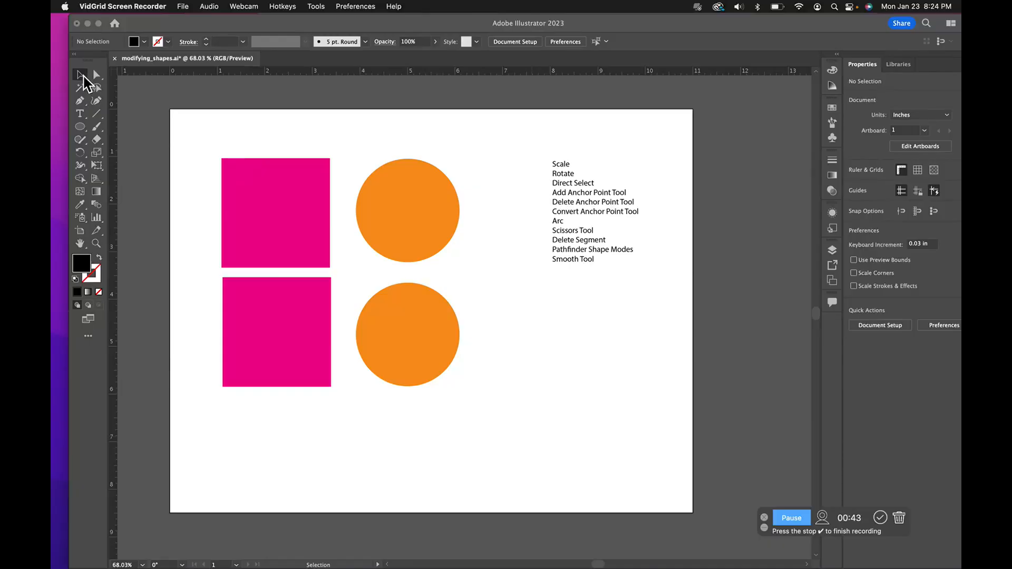
# Resize the upper pink square to about 2.27 by 2.22 in, try rotating it, and deselect it.
pyautogui.click(263, 202)
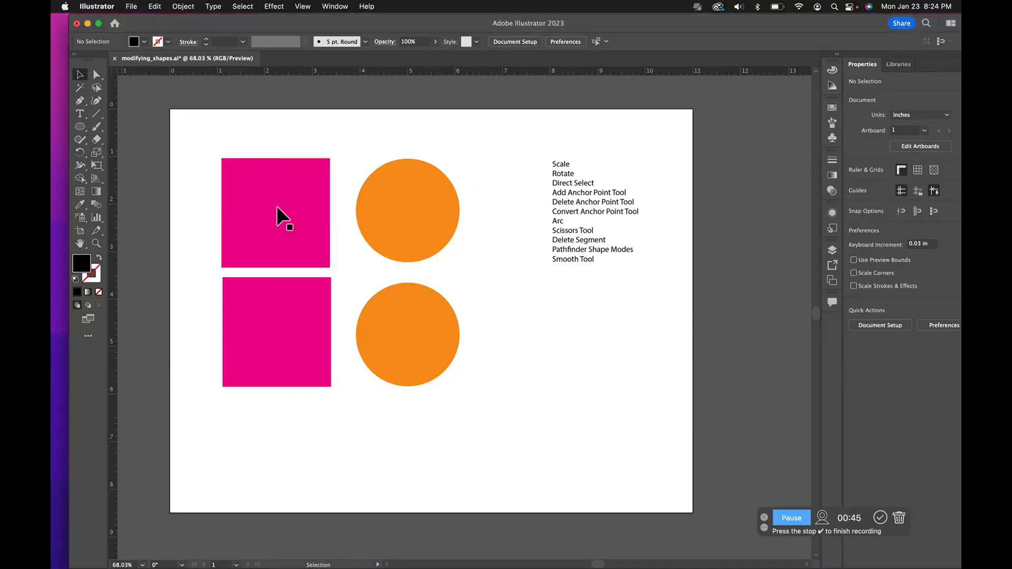
pyautogui.click(285, 208)
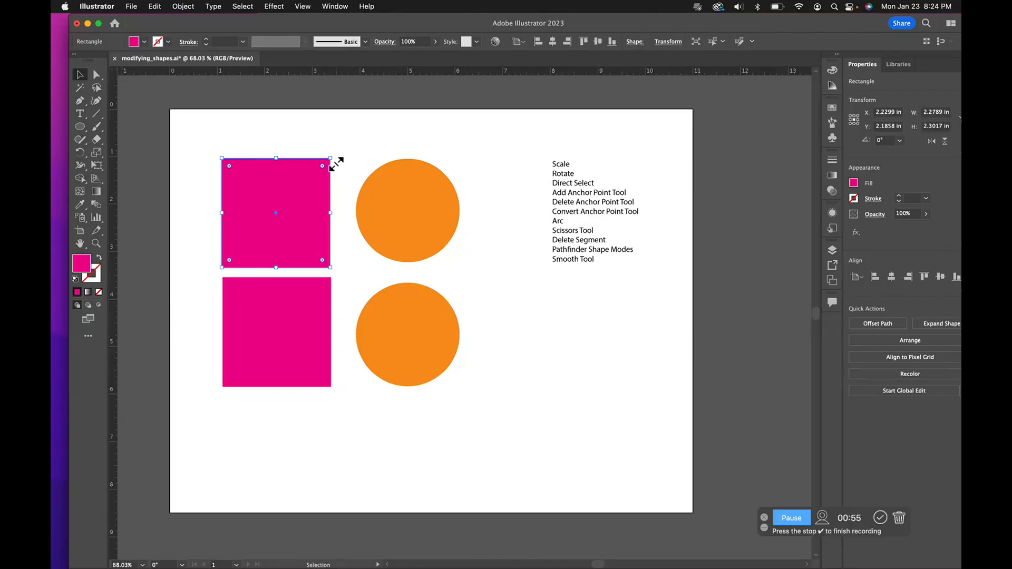
pyautogui.moveTo(335, 164)
pyautogui.mouseDown()
pyautogui.moveTo(299, 198)
pyautogui.moveTo(328, 194)
pyautogui.moveTo(346, 162)
pyautogui.moveTo(300, 158)
pyautogui.moveTo(332, 184)
pyautogui.moveTo(331, 162)
pyautogui.mouseUp()
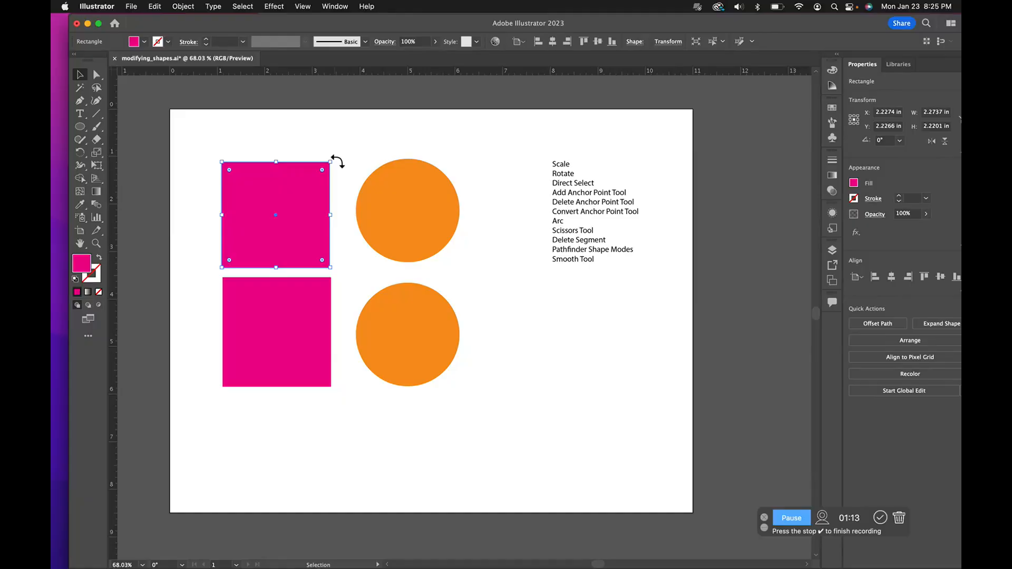
pyautogui.moveTo(337, 162); pyautogui.dragTo(227, 159)
pyautogui.click(469, 190)
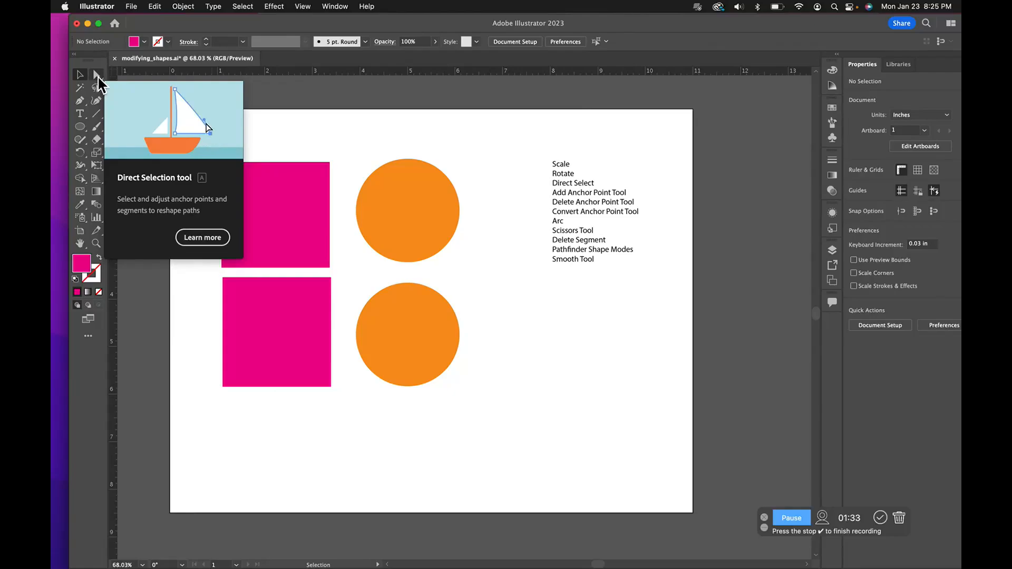
# Directly select only the upper-right anchor point of the upper pink square and move it slightly up and to the left.
pyautogui.click(97, 75)
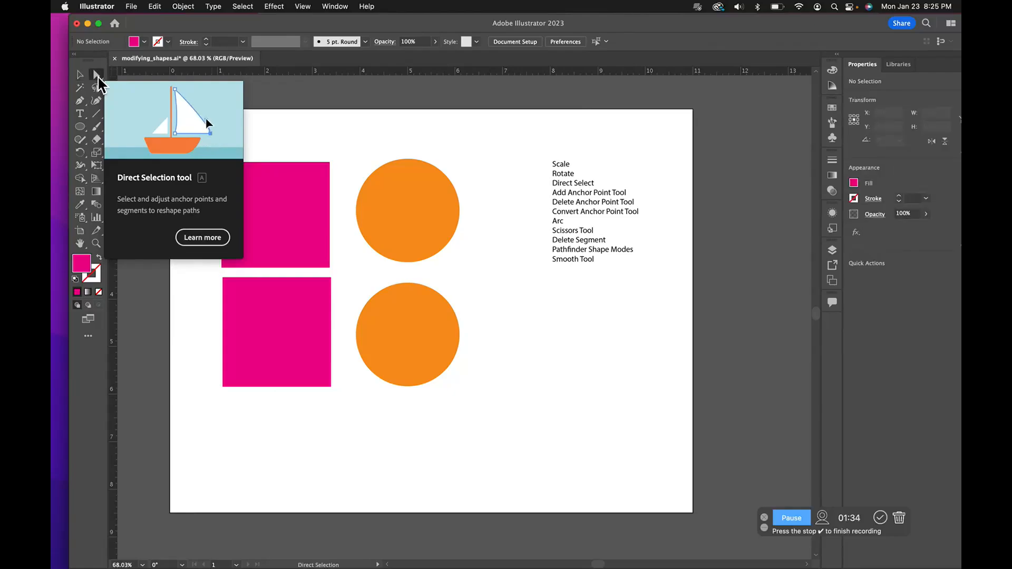
pyautogui.click(318, 173)
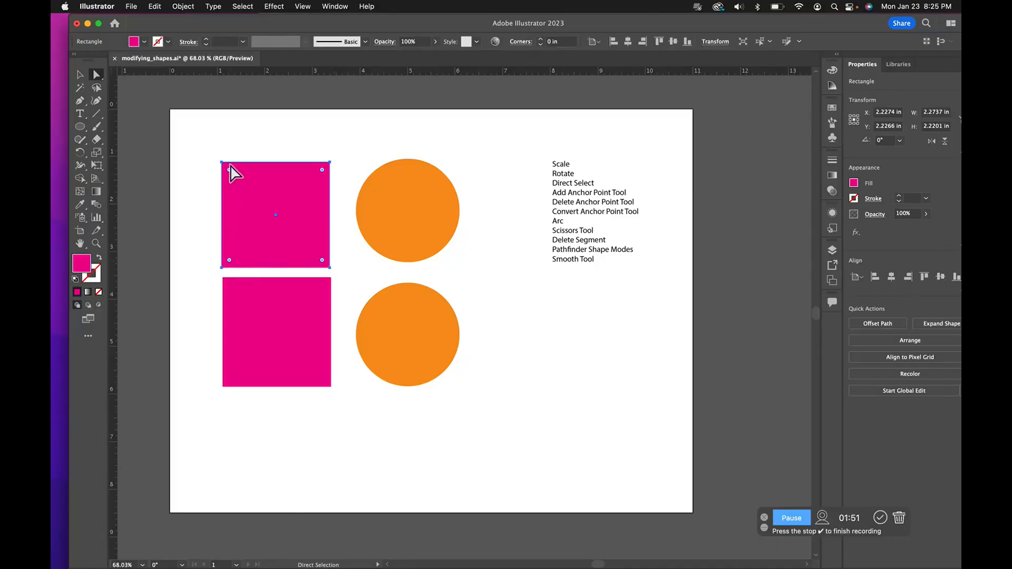
pyautogui.click(344, 171)
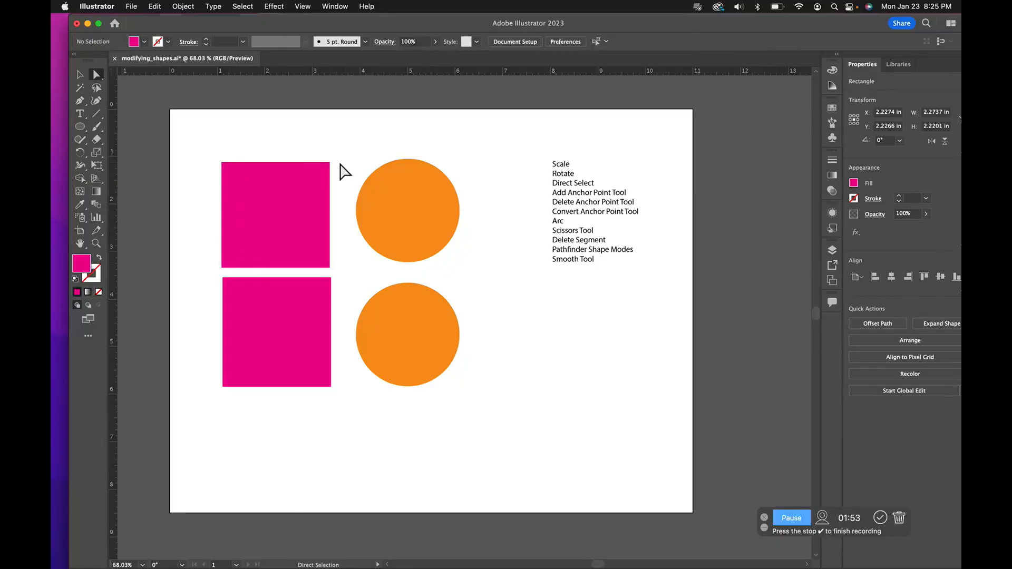
pyautogui.click(330, 163)
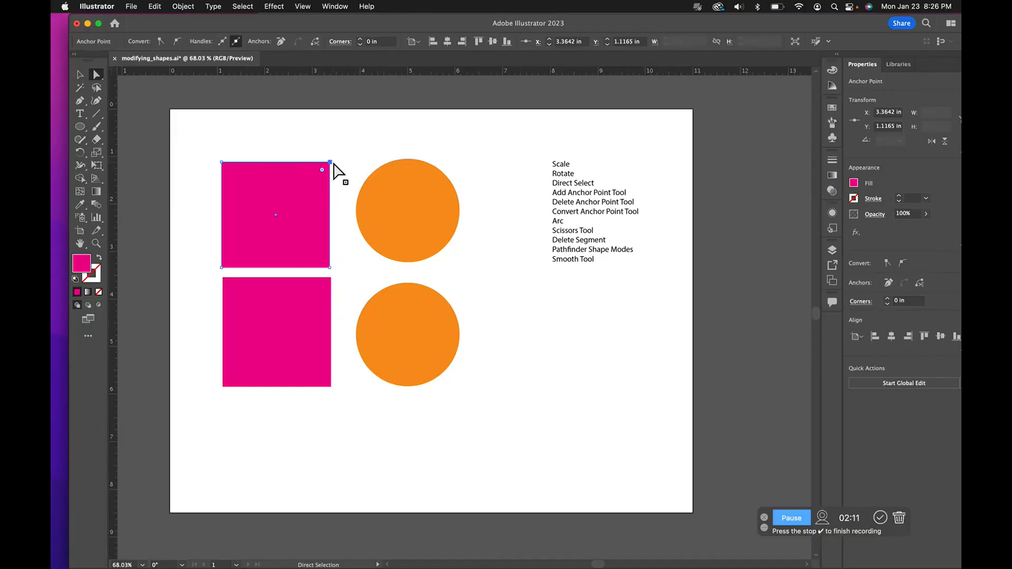
pyautogui.moveTo(333, 164)
pyautogui.mouseDown()
pyautogui.moveTo(336, 120)
pyautogui.moveTo(286, 121)
pyautogui.moveTo(267, 172)
pyautogui.moveTo(319, 188)
pyautogui.moveTo(327, 157)
pyautogui.mouseUp()
# Nudge the selected upper-right anchor point in small increments left and down, well into the upper pink square.
pyautogui.press('Left')
pyautogui.press('Left')
pyautogui.press('Left')
pyautogui.press('Left')
pyautogui.press('Left')
pyautogui.press('Left')
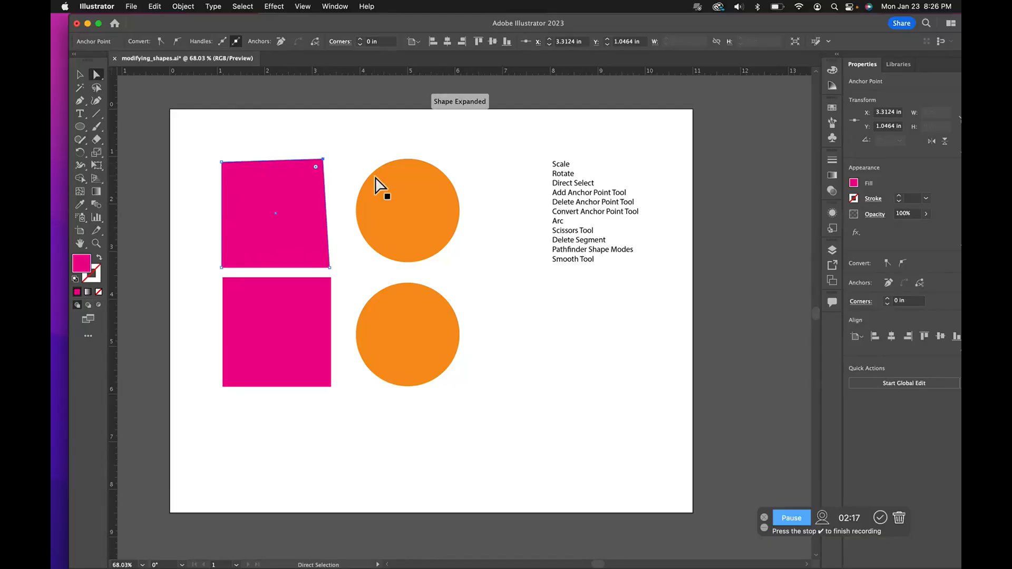
pyautogui.press('Left')
pyautogui.press('Left')
pyautogui.press('Left')
pyautogui.press('Left')
pyautogui.press('Left')
pyautogui.press('Left')
pyautogui.press('Left')
pyautogui.press('Left')
pyautogui.press('Left')
pyautogui.press('Left')
pyautogui.press('Down')
pyautogui.press('Down')
pyautogui.press('Down')
pyautogui.press('Down')
pyautogui.press('Down')
pyautogui.press('Down')
pyautogui.press('Down')
pyautogui.press('Down')
pyautogui.press('Down')
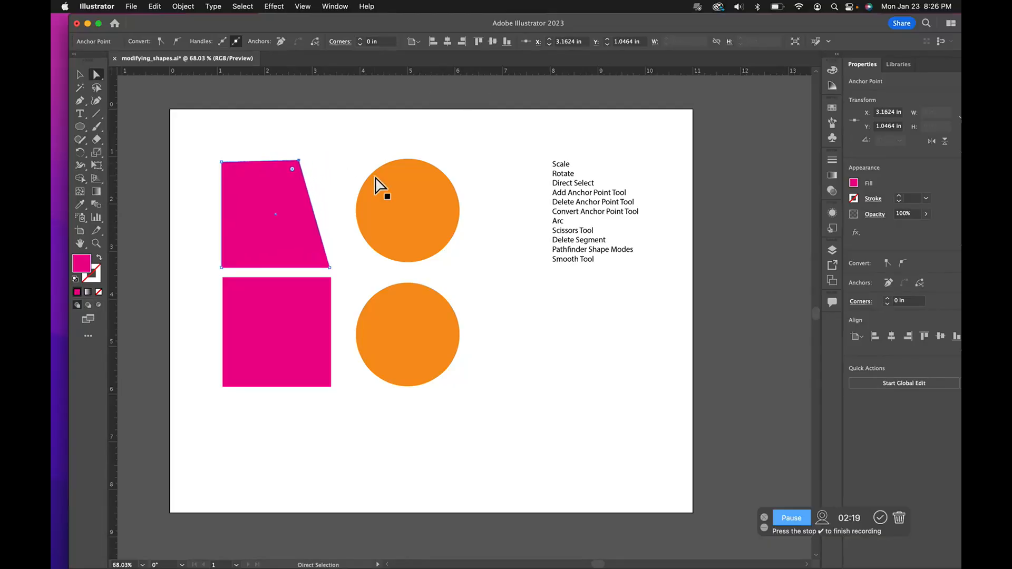
pyautogui.press('Left')
pyautogui.press('Left')
pyautogui.press('Left')
pyautogui.press('Left')
pyautogui.press('Left')
pyautogui.press('Left')
pyautogui.press('Left')
pyautogui.press('Down')
pyautogui.press('Down')
pyautogui.press('Down')
pyautogui.press('Down')
pyautogui.press('Down')
pyautogui.press('Down')
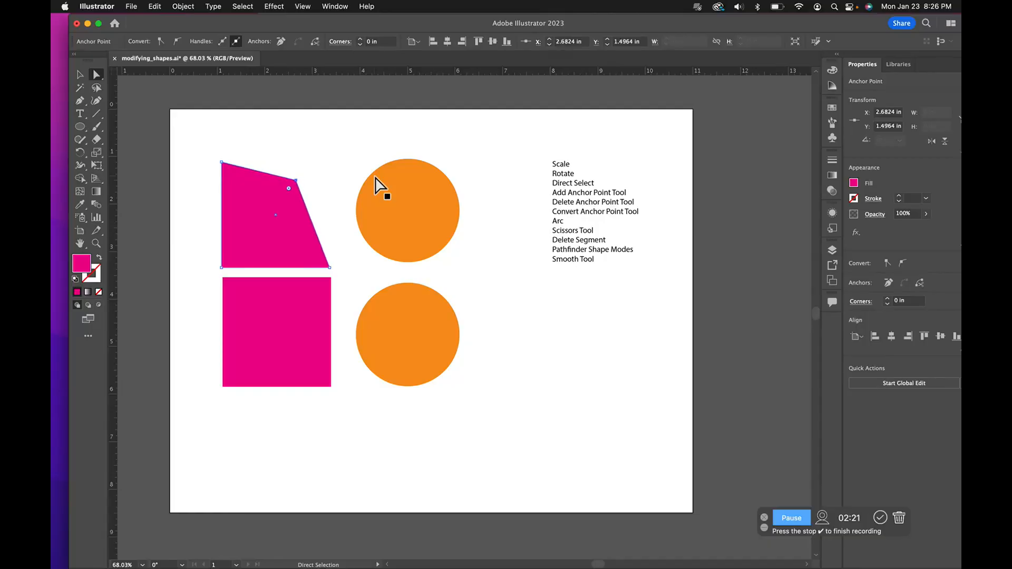
pyautogui.press('Down')
pyautogui.press('Down')
pyautogui.press('Down')
pyautogui.press('Down')
pyautogui.press('Down')
pyautogui.press('Down')
pyautogui.press('Down')
pyautogui.press('Up')
pyautogui.press('Up')
pyautogui.press('Up')
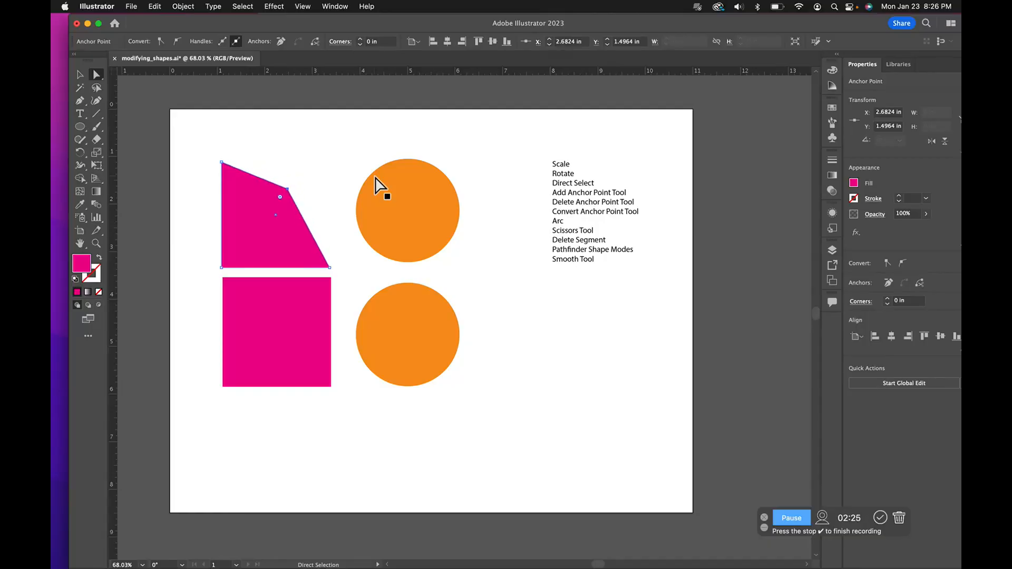
# Add an anchor point midway along each of the two slanted edges of the upper pink shape.
pyautogui.click(282, 180)
pyautogui.click(264, 205)
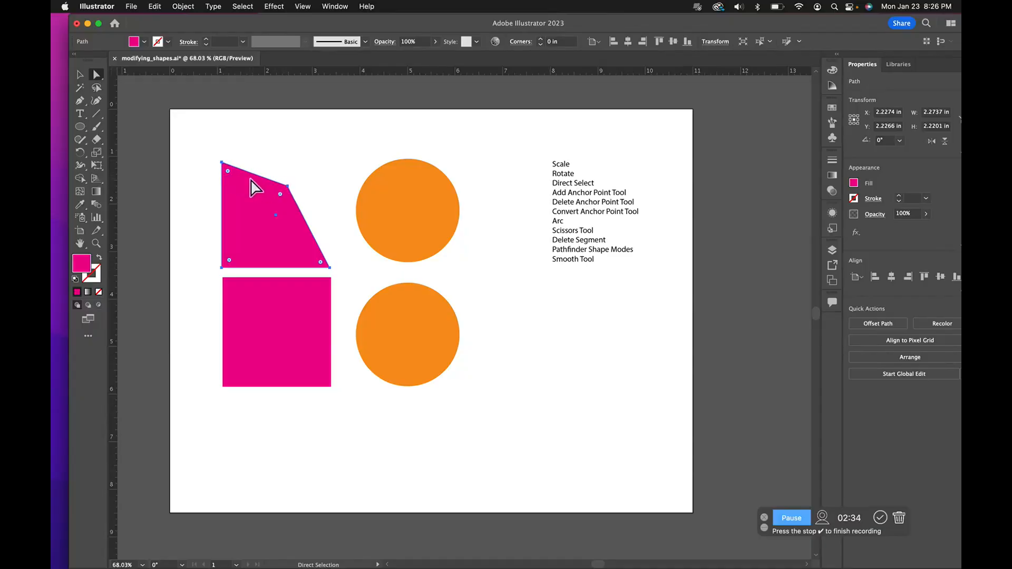
pyautogui.click(85, 102)
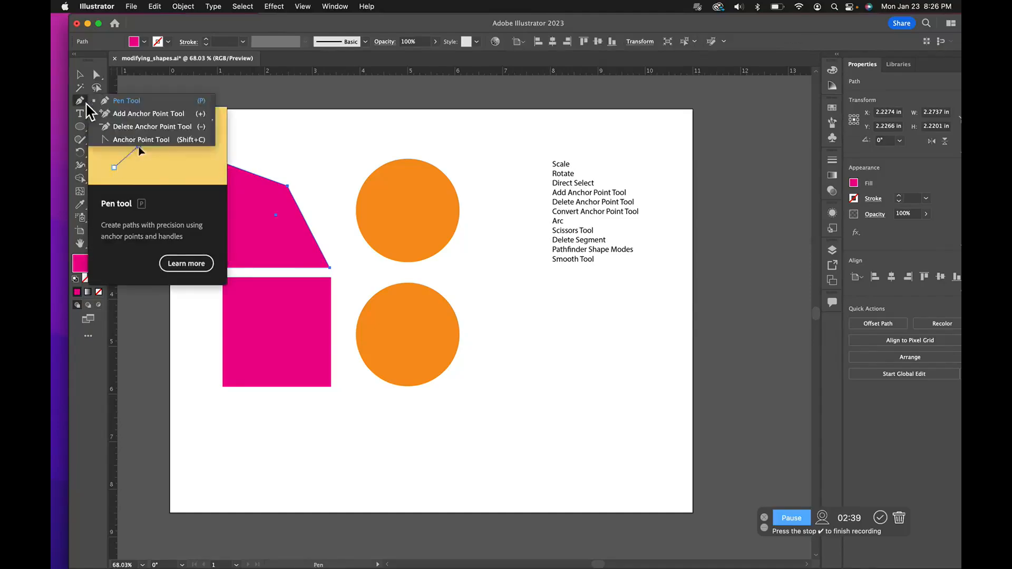
pyautogui.click(128, 118)
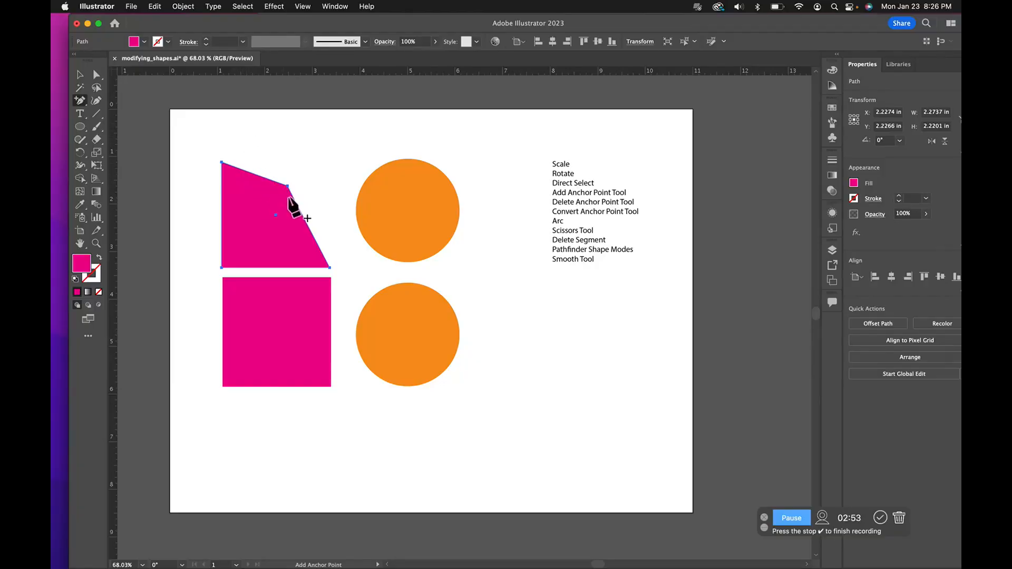
pyautogui.click(255, 175)
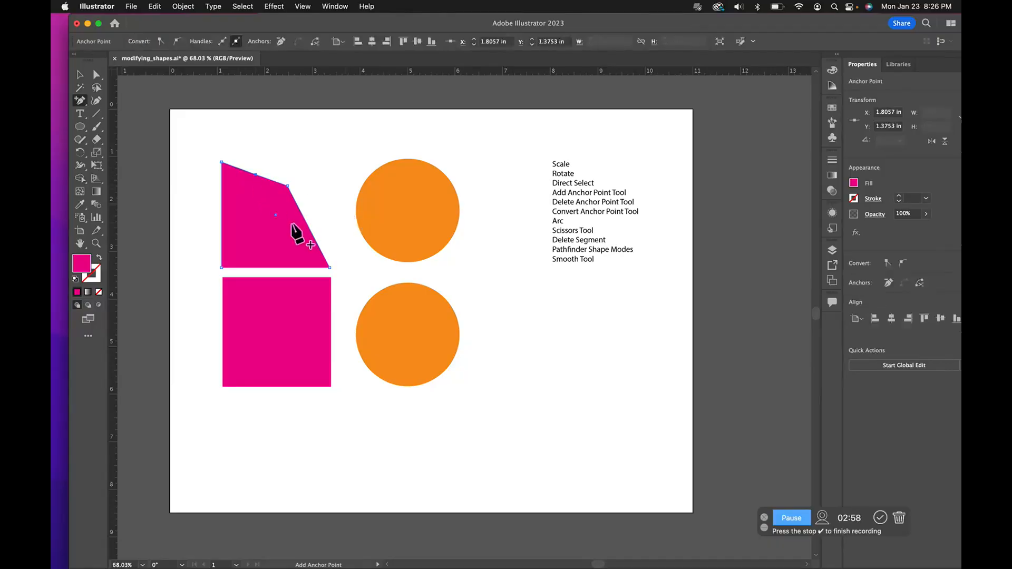
pyautogui.click(306, 224)
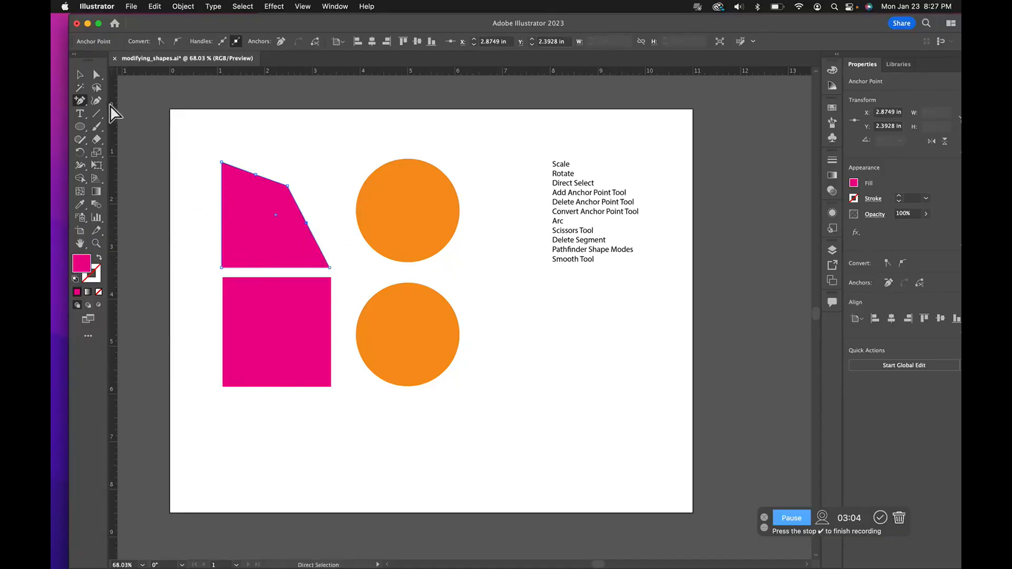
# Move the upper pink shape's added top point upward, its corner point inward and its added side point outward to form a notch.
pyautogui.click(97, 75)
pyautogui.moveTo(256, 175); pyautogui.dragTo(261, 154)
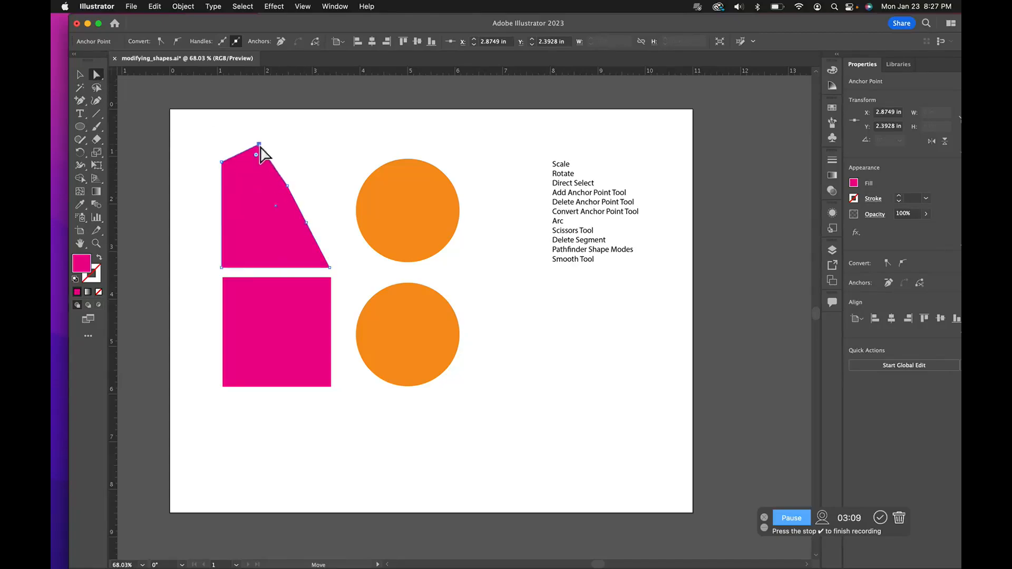
pyautogui.moveTo(287, 185); pyautogui.dragTo(273, 205)
pyautogui.click(315, 205)
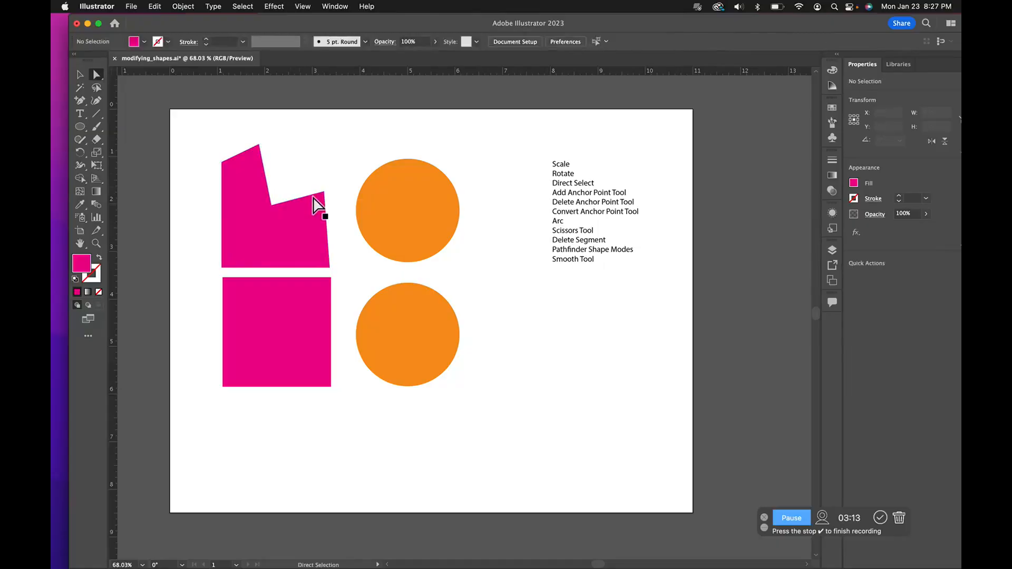
# Delete the anchor point at the bottom of the notch in the upper pink shape.
pyautogui.click(80, 100)
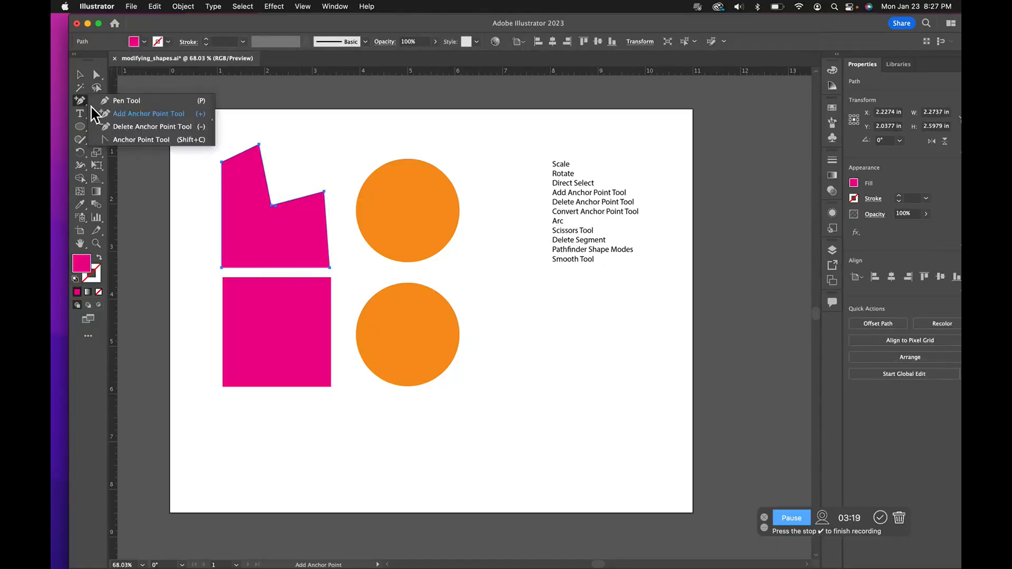
pyautogui.click(138, 127)
pyautogui.click(278, 217)
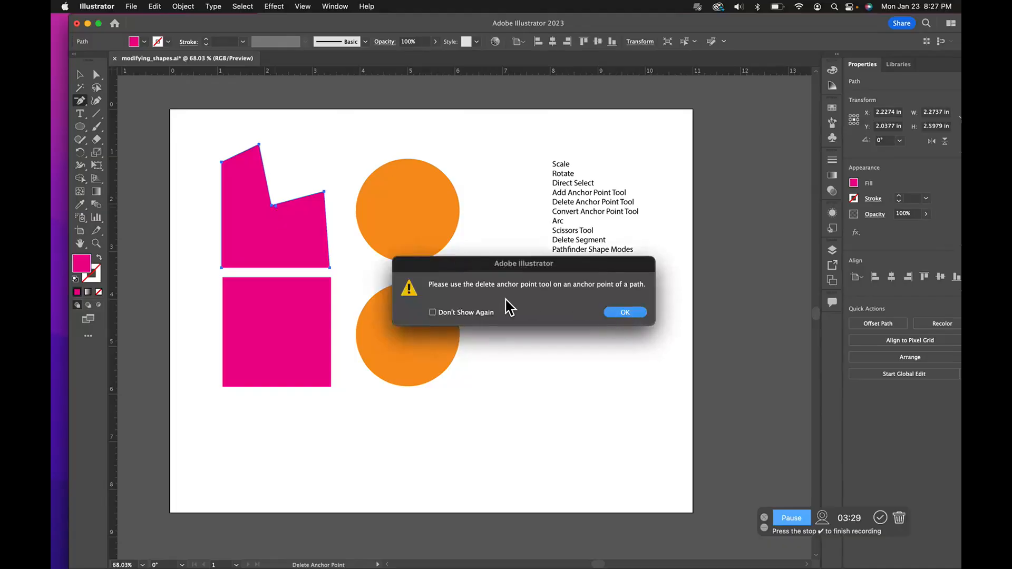
pyautogui.click(622, 314)
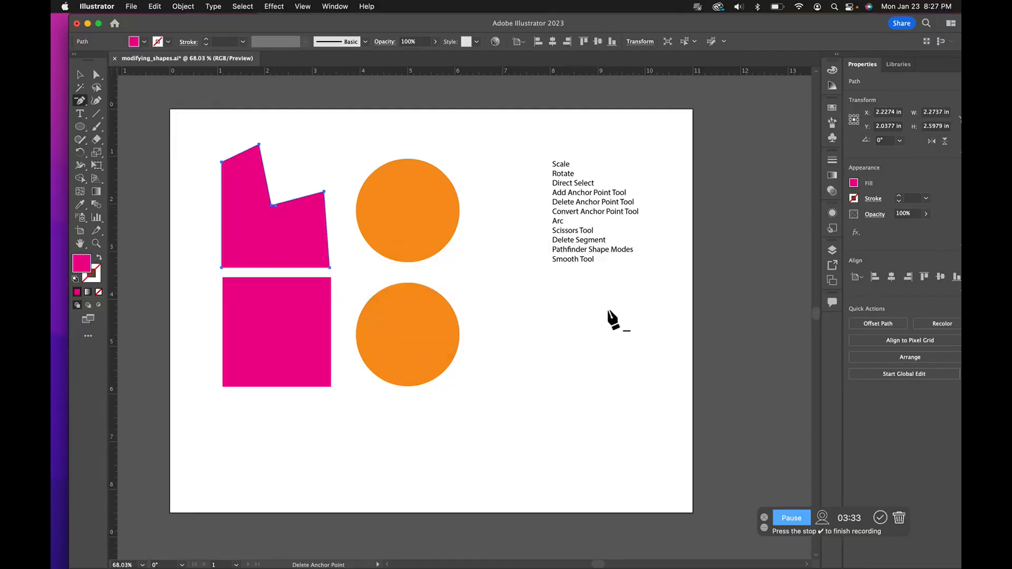
pyautogui.click(272, 206)
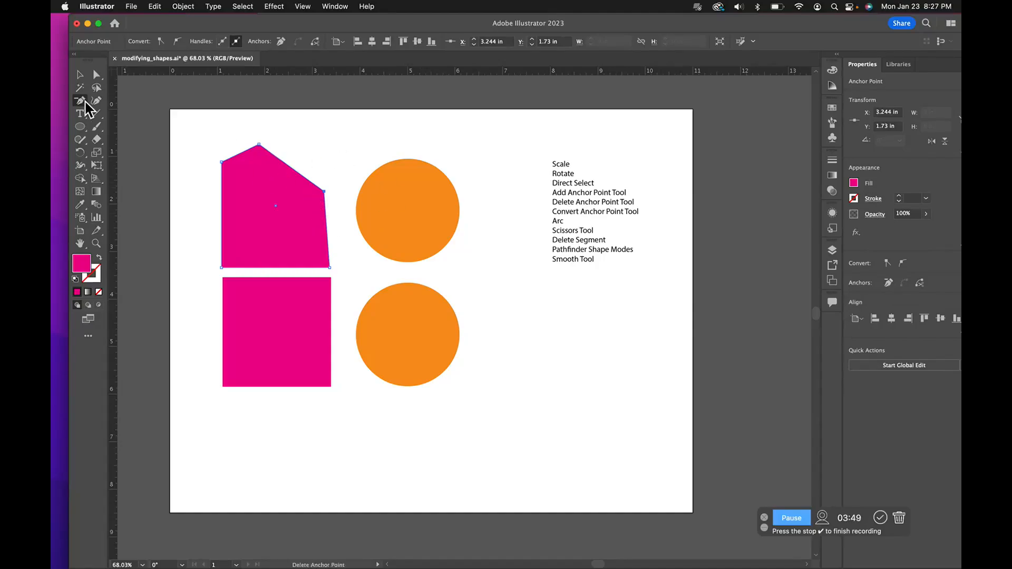
# Convert the upper pink shape's topmost anchor point to a smooth point and tilt its direction handle upward to reshape the curve.
pyautogui.click(80, 101)
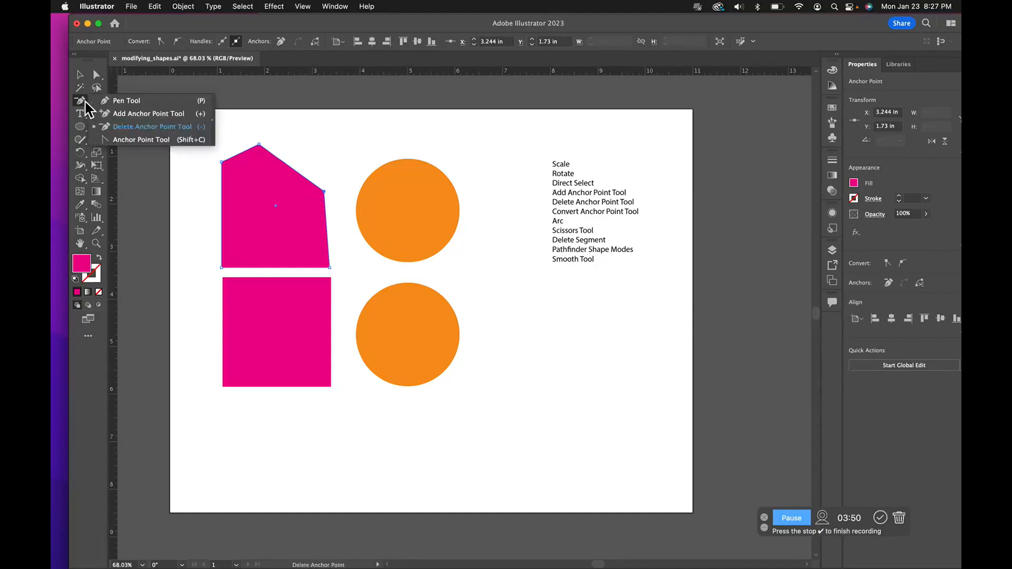
pyautogui.click(141, 139)
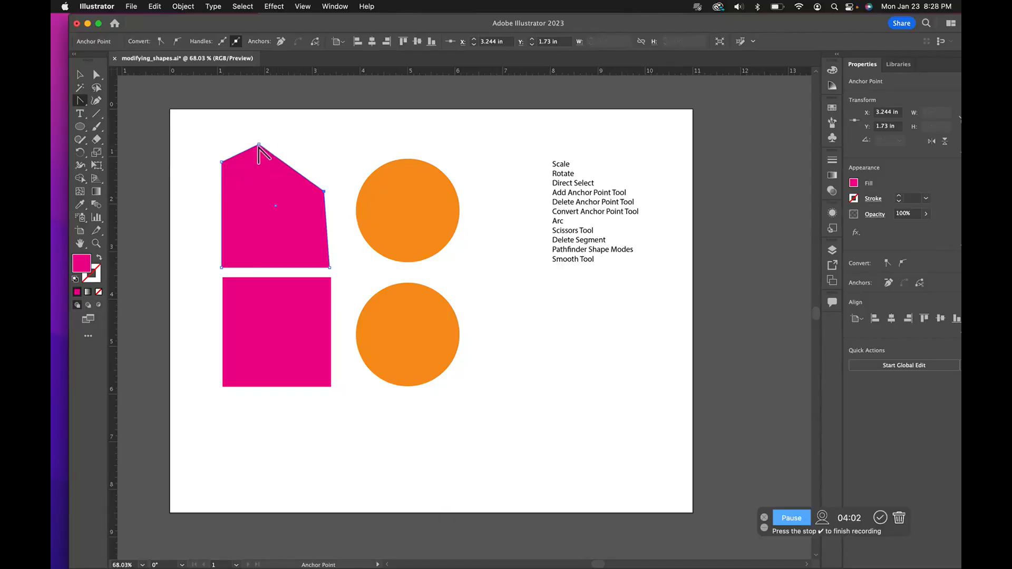
pyautogui.moveTo(259, 145); pyautogui.dragTo(294, 147)
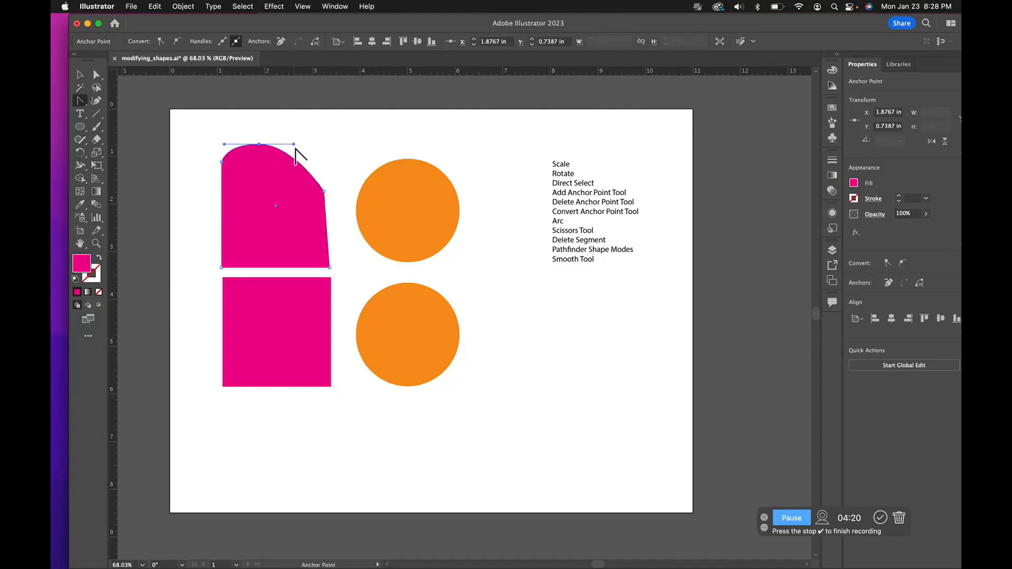
pyautogui.press('a')
pyautogui.moveTo(293, 145); pyautogui.dragTo(267, 104)
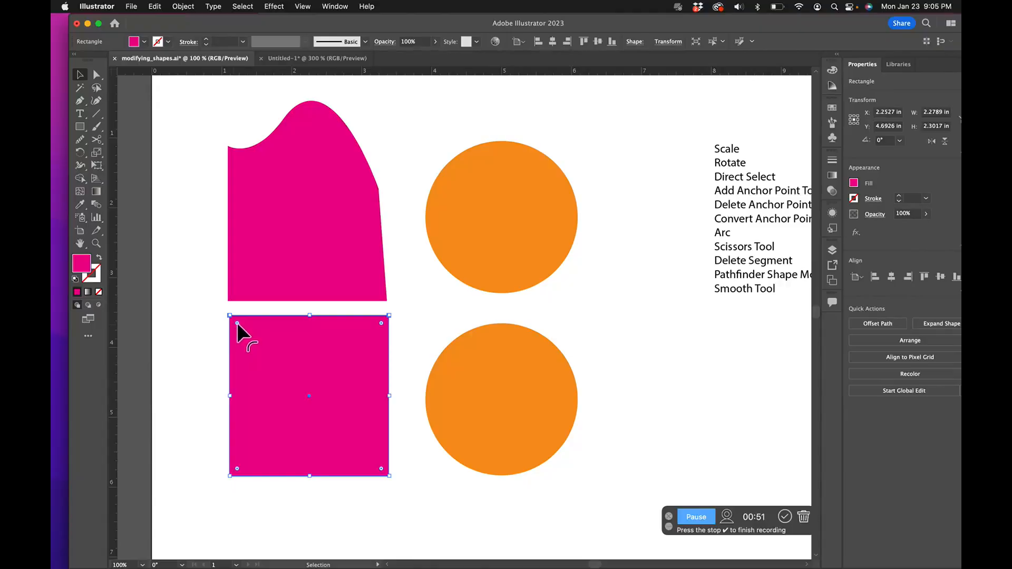
# Round the upper-left corner of the lower pink square with a corner radius of 0.875 in using the Transform settings.
pyautogui.hotkey('shift', 'F8')
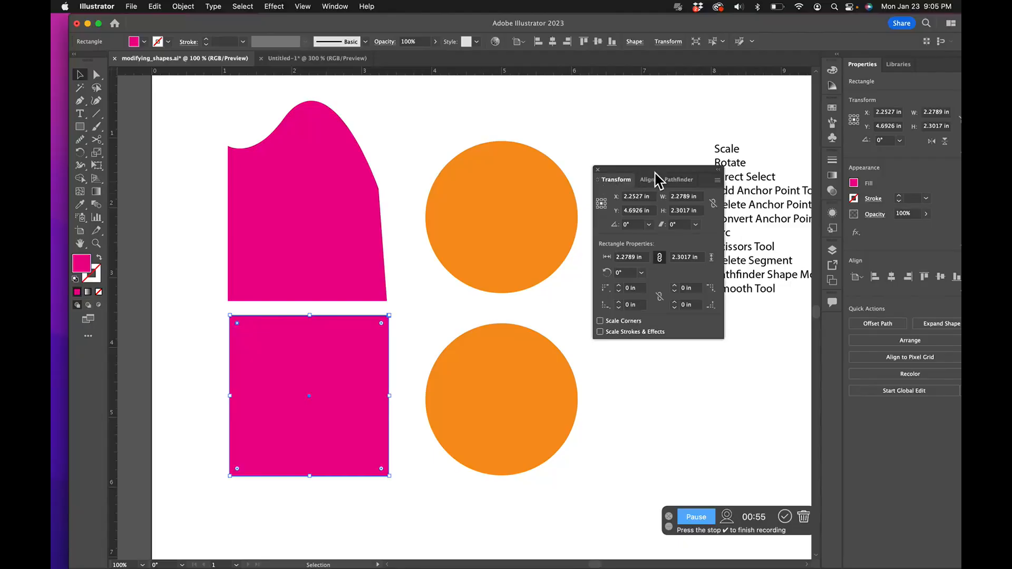
pyautogui.moveTo(655, 180); pyautogui.dragTo(472, 163)
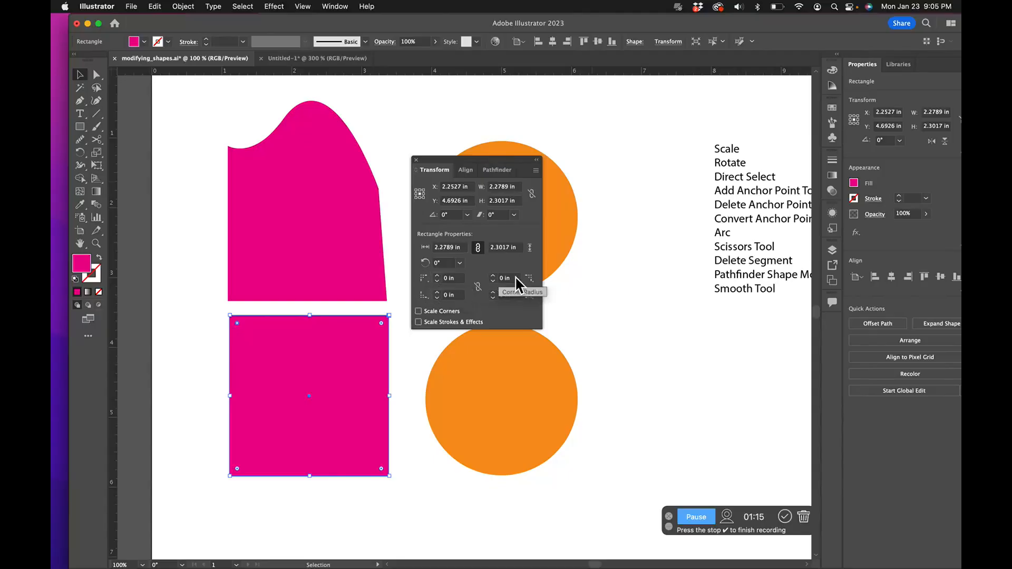
pyautogui.click(455, 279)
pyautogui.press('Up')
pyautogui.press('Up')
pyautogui.press('Up')
pyautogui.press('Up')
pyautogui.press('Up')
pyautogui.press('Up')
pyautogui.press('Up')
pyautogui.press('Up')
pyautogui.press('Up')
pyautogui.press('Up')
pyautogui.press('Up')
pyautogui.press('Up')
pyautogui.press('Up')
pyautogui.press('Up')
pyautogui.press('Up')
pyautogui.press('Up')
pyautogui.press('Up')
pyautogui.press('Up')
pyautogui.press('Up')
pyautogui.press('Up')
pyautogui.press('Up')
pyautogui.press('Up')
pyautogui.press('Up')
pyautogui.press('Up')
pyautogui.press('Up')
pyautogui.press('Up')
pyautogui.press('Up')
pyautogui.press('Up')
pyautogui.press('Up')
pyautogui.press('Up')
pyautogui.press('Up')
pyautogui.press('Up')
pyautogui.press('Up')
pyautogui.press('Up')
pyautogui.press('Up')
pyautogui.press('Up')
pyautogui.press('Up')
pyautogui.press('Up')
pyautogui.press('Up')
pyautogui.press('Up')
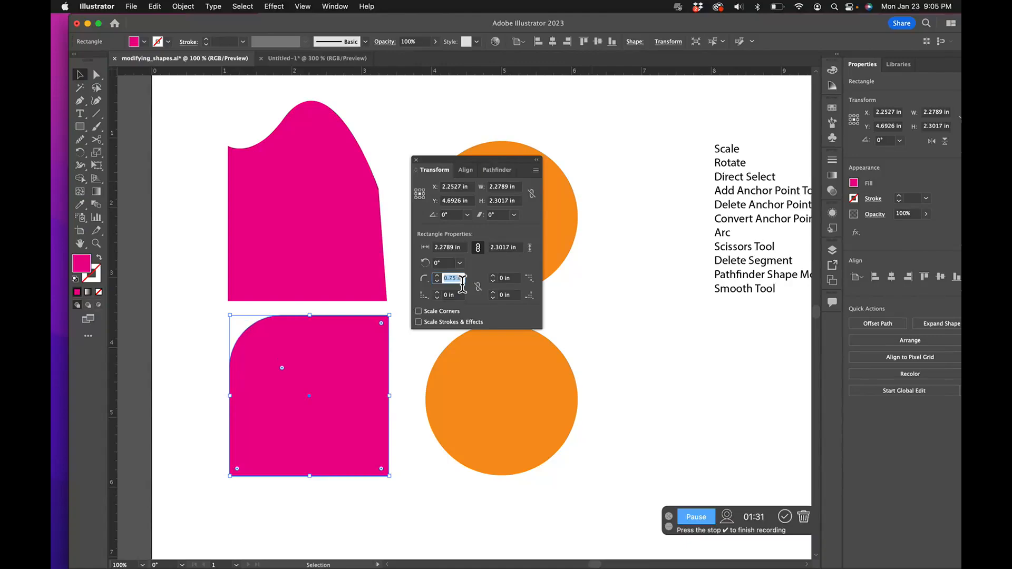
pyautogui.press('Up')
pyautogui.press('Up')
pyautogui.press('Up')
pyautogui.press('Up')
pyautogui.press('Up')
pyautogui.press('Up')
pyautogui.press('Up')
pyautogui.press('Up')
pyautogui.press('Up')
pyautogui.press('Up')
pyautogui.press('Up')
pyautogui.press('Up')
pyautogui.press('Up')
pyautogui.press('Up')
pyautogui.press('Up')
pyautogui.press('Up')
pyautogui.press('Up')
pyautogui.press('Up')
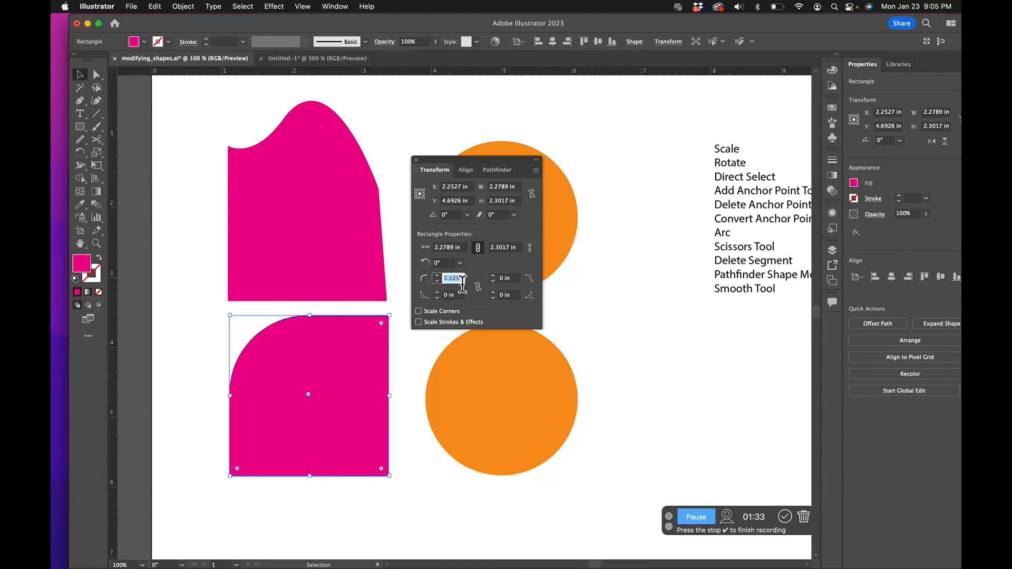
pyautogui.press('Down')
pyautogui.press('Down')
pyautogui.press('Down')
pyautogui.press('Down')
pyautogui.press('Down')
pyautogui.press('Down')
pyautogui.press('Down')
pyautogui.press('Down')
pyautogui.press('Down')
pyautogui.press('Down')
pyautogui.press('Down')
pyautogui.press('Down')
pyautogui.press('Down')
pyautogui.press('Down')
pyautogui.press('Down')
pyautogui.press('Down')
pyautogui.press('Down')
pyautogui.press('Down')
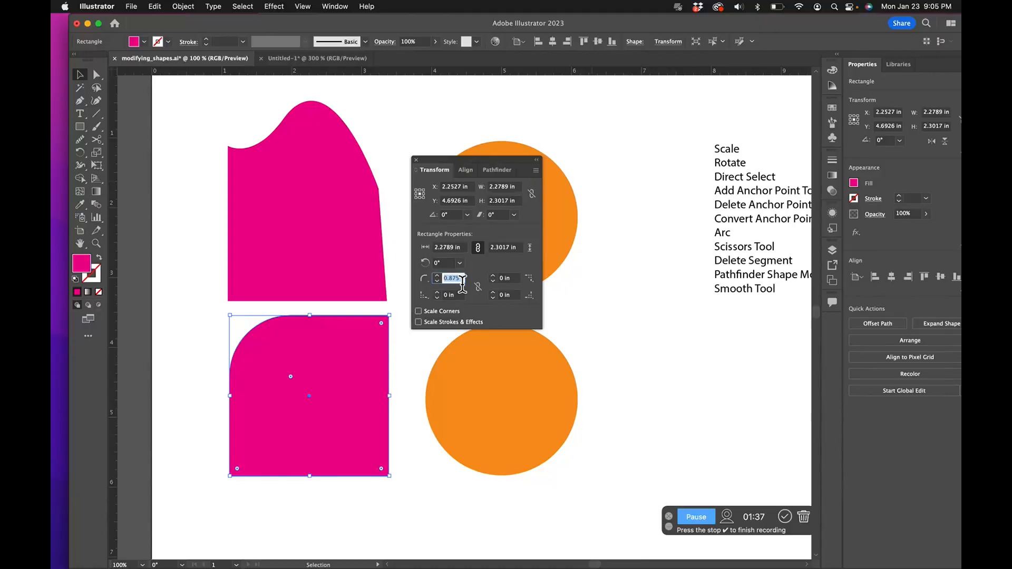
# Round the lower-right corner of the lower pink square with a corner radius of 1 in using the Transform settings.
pyautogui.click(510, 296)
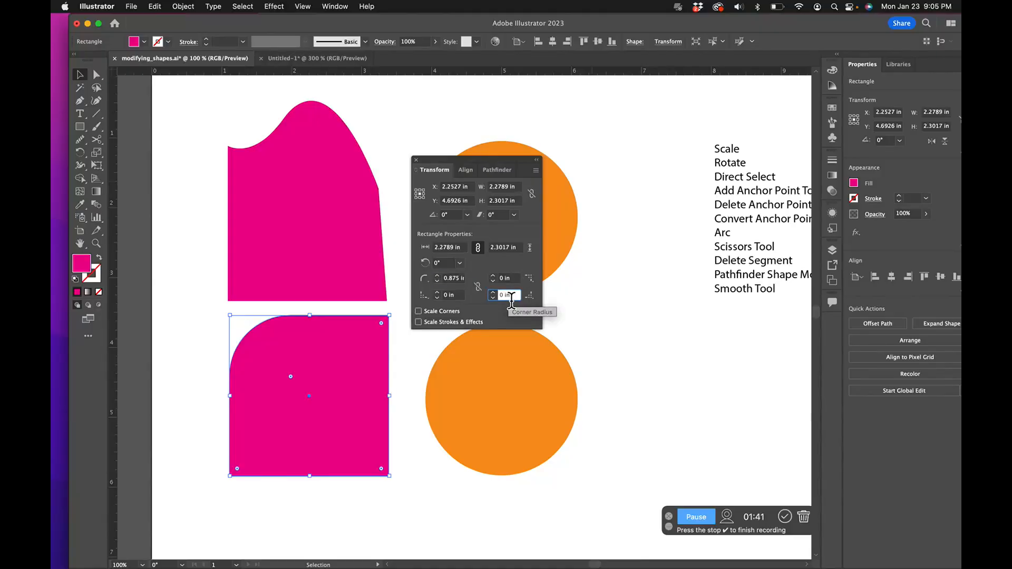
pyautogui.press('Up')
pyautogui.press('Up')
pyautogui.press('Up')
pyautogui.press('Up')
pyautogui.press('Up')
pyautogui.press('Up')
pyautogui.press('Up')
pyautogui.press('Up')
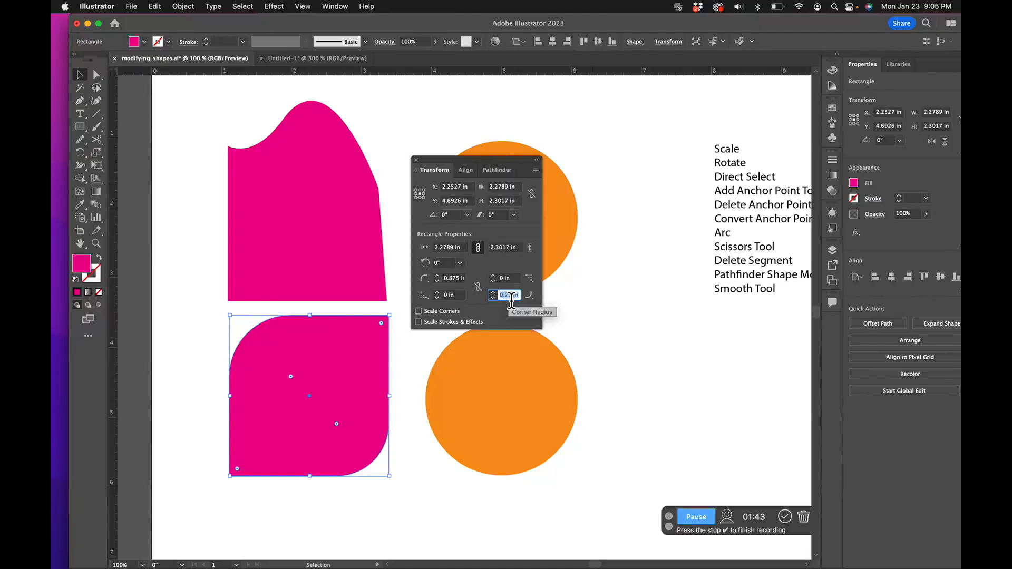
pyautogui.press('Up')
pyautogui.press('Up')
pyautogui.press('Up')
pyautogui.press('Up')
pyautogui.press('Up')
pyautogui.press('Up')
pyautogui.press('Up')
pyautogui.press('Up')
pyautogui.press('Up')
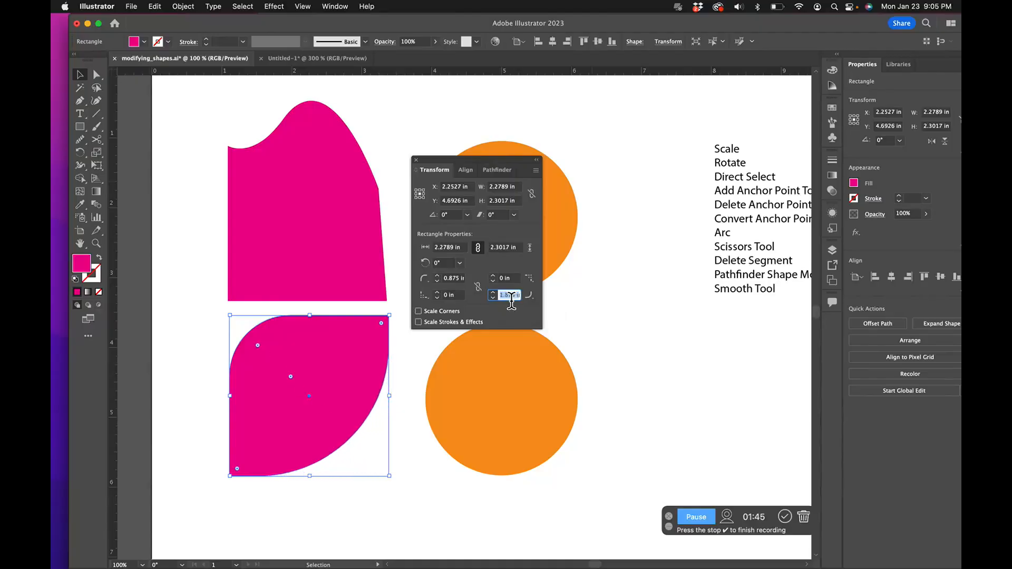
pyautogui.press('Down')
pyautogui.press('Down')
pyautogui.press('Down')
pyautogui.press('Down')
pyautogui.press('Down')
pyautogui.press('Down')
pyautogui.press('Down')
pyautogui.press('Down')
pyautogui.press('Down')
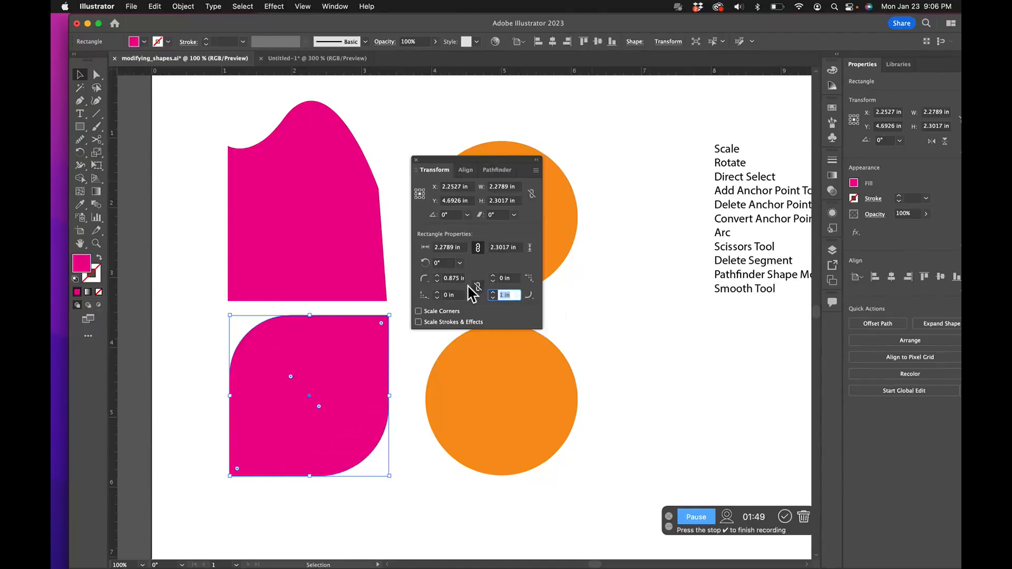
# Change the lower pink square's upper-left corner to an inverted round and its lower-right corner to a chamfer.
pyautogui.click(427, 281)
pyautogui.click(427, 280)
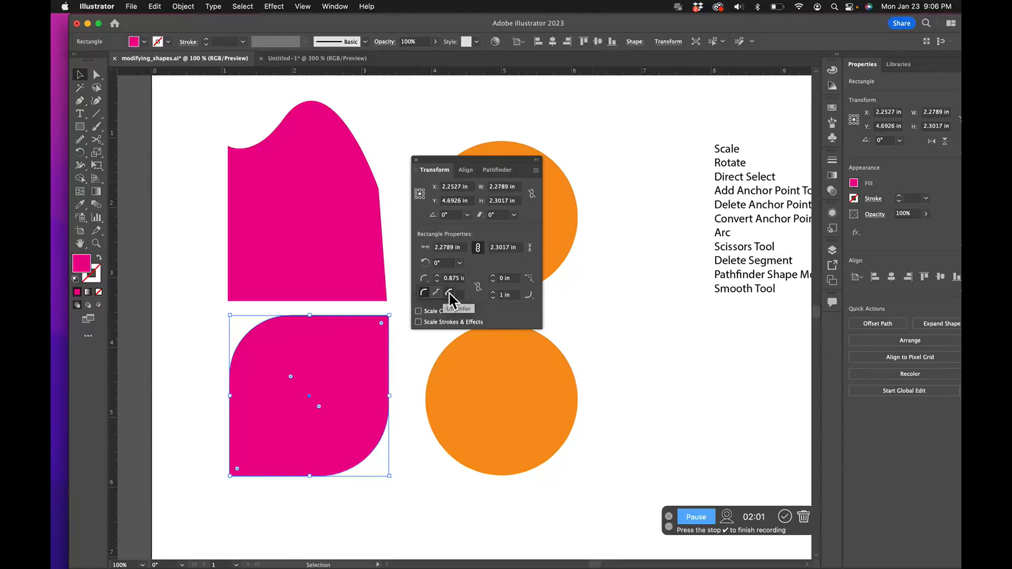
pyautogui.click(436, 292)
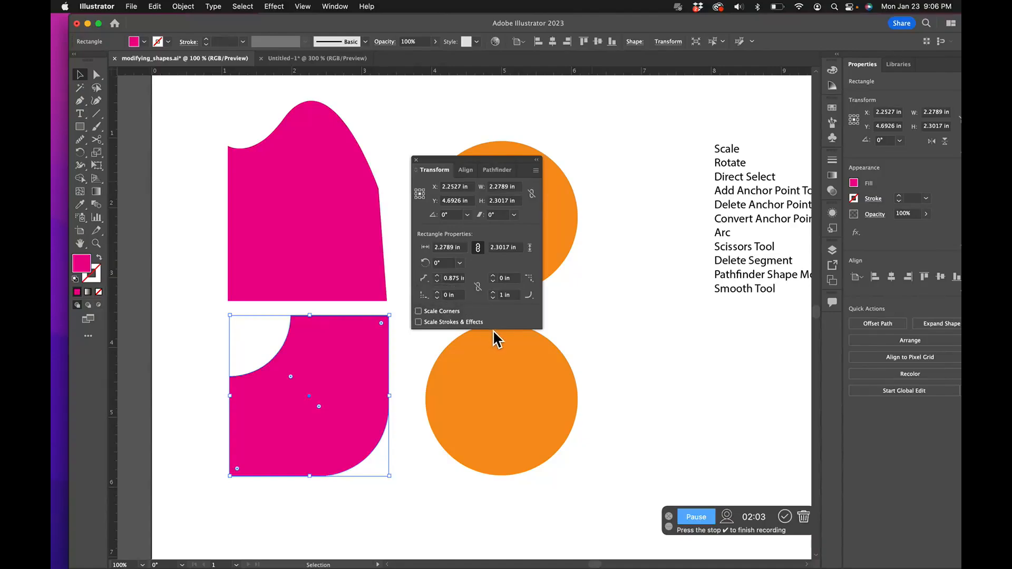
pyautogui.click(528, 294)
pyautogui.click(530, 309)
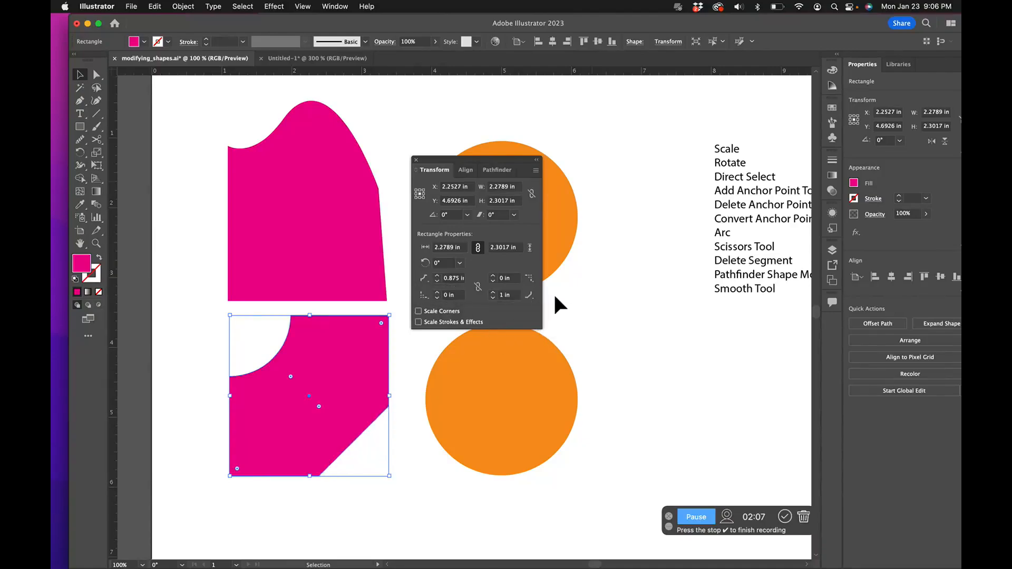
# Round the lower pink square's upper-right corner with a 1 in radius and give its lower-left corner a smaller inverted round.
pyautogui.click(517, 279)
pyautogui.press('Up')
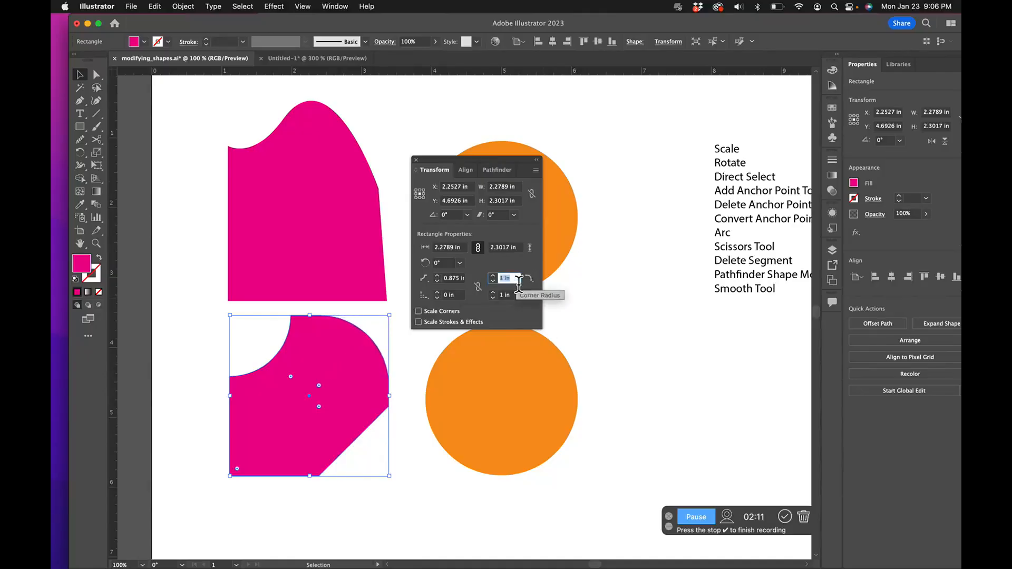
pyautogui.click(446, 296)
pyautogui.press('Up')
pyautogui.press('Up')
pyautogui.press('Up')
pyautogui.press('Up')
pyautogui.press('Up')
pyautogui.press('Up')
pyautogui.press('Up')
pyautogui.press('Up')
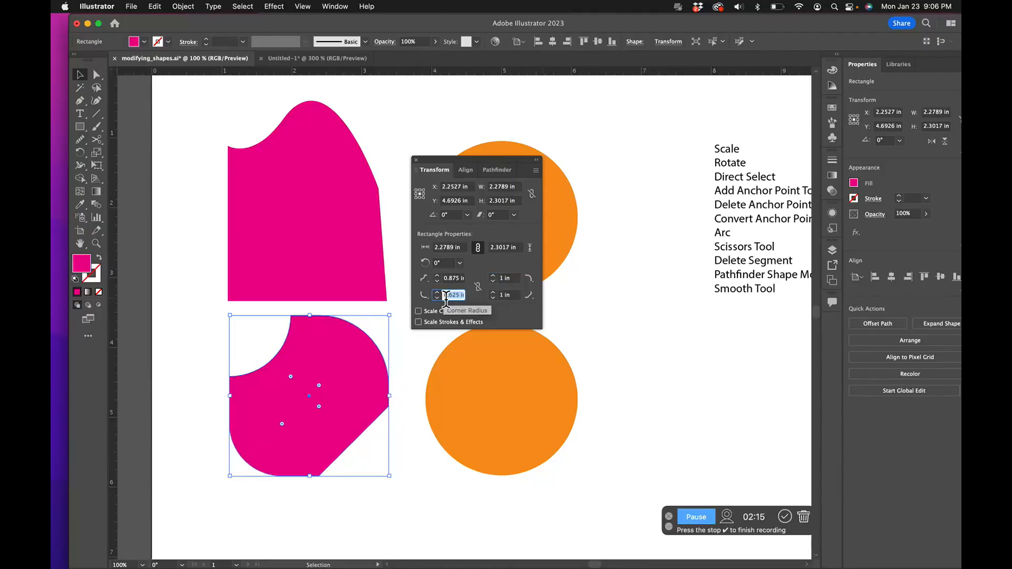
pyautogui.press('Down')
pyautogui.press('Down')
pyautogui.press('Down')
pyautogui.press('Down')
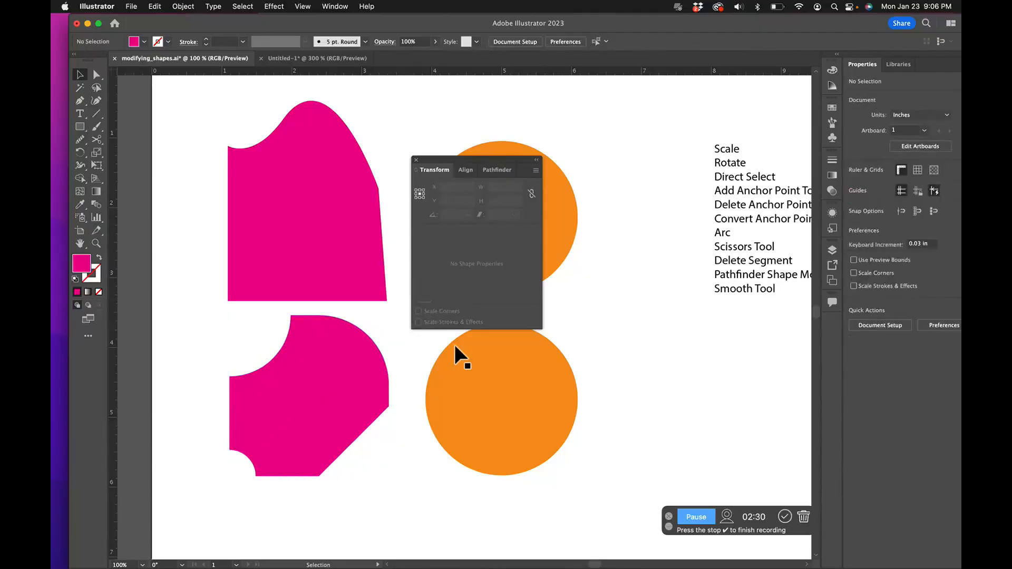
# Draw a pink rectangle about 2.55 by 2.4 in beside the lower orange circle and round all its corners to about 0.5 in.
pyautogui.moveTo(582, 396); pyautogui.dragTo(495, 332)
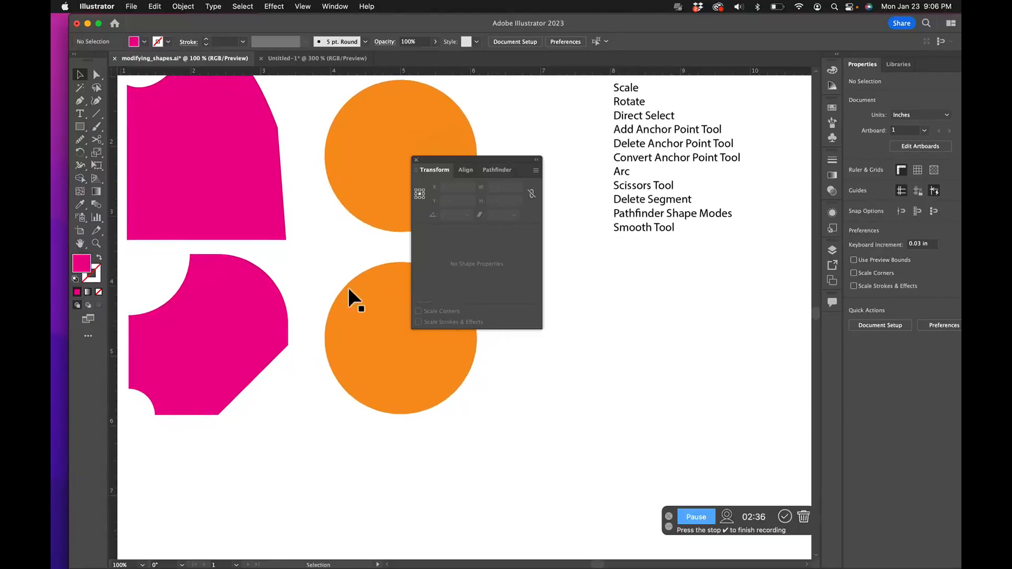
pyautogui.click(417, 159)
pyautogui.click(79, 127)
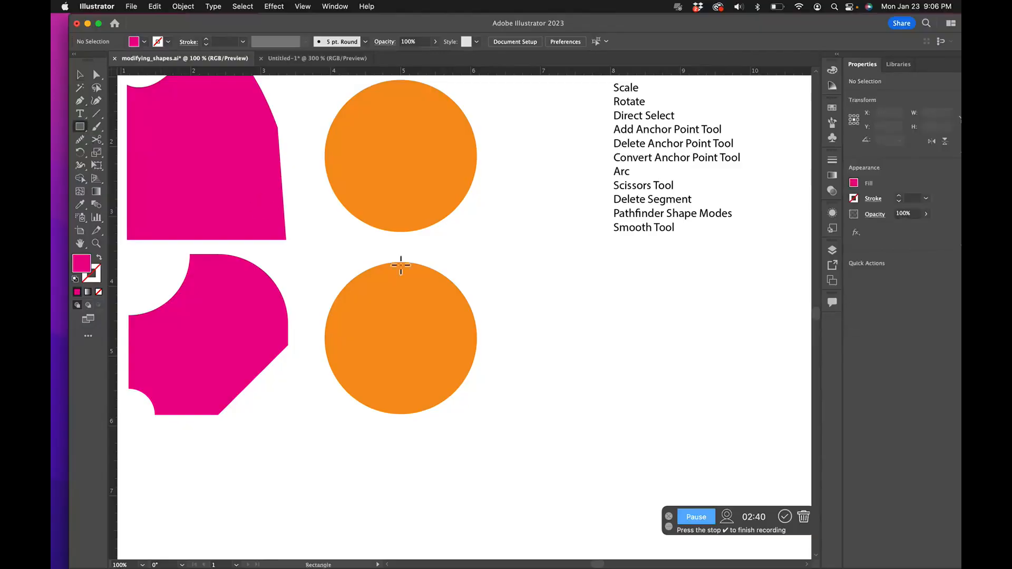
pyautogui.moveTo(513, 300); pyautogui.dragTo(547, 447)
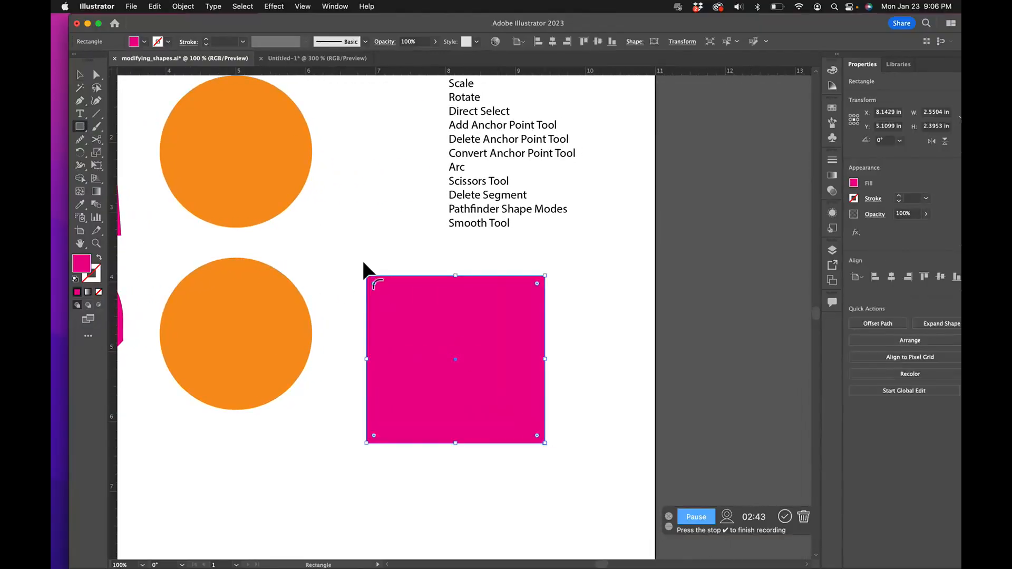
pyautogui.click(97, 75)
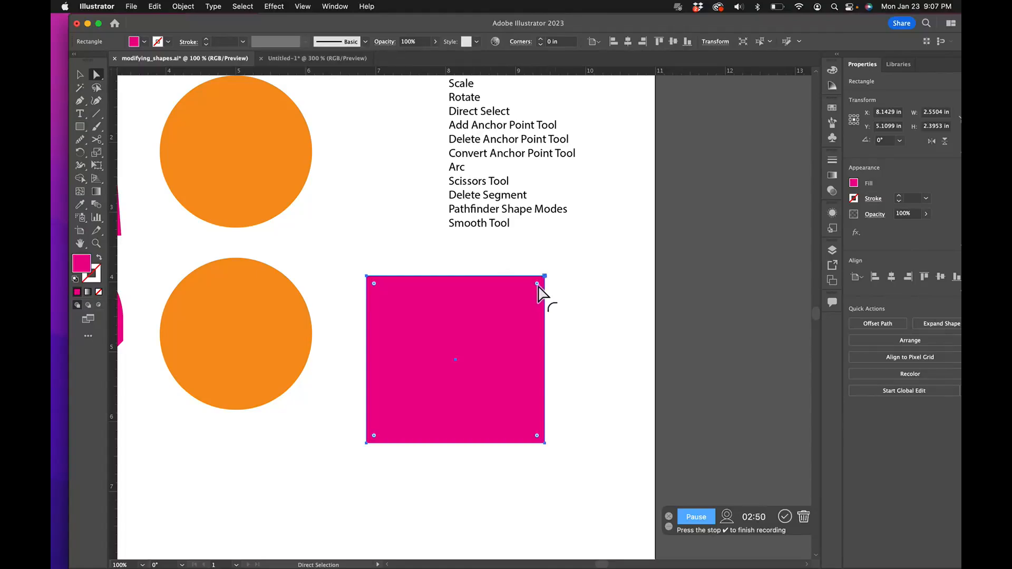
pyautogui.moveTo(541, 290); pyautogui.dragTo(551, 353)
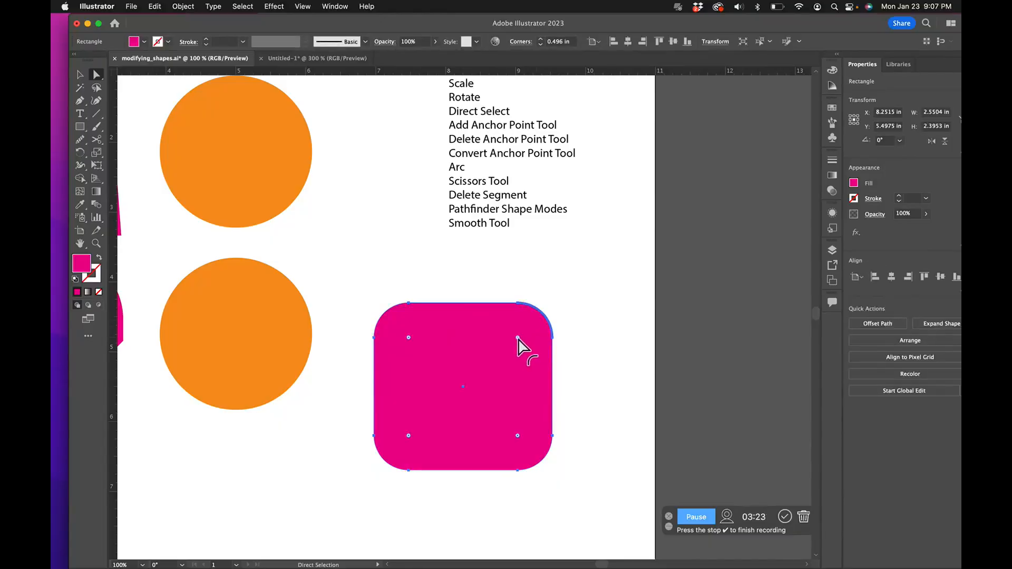
# Change only the new rectangle's upper-right corner to a larger chamfer, and delete the rectangle.
pyautogui.doubleClick(518, 339)
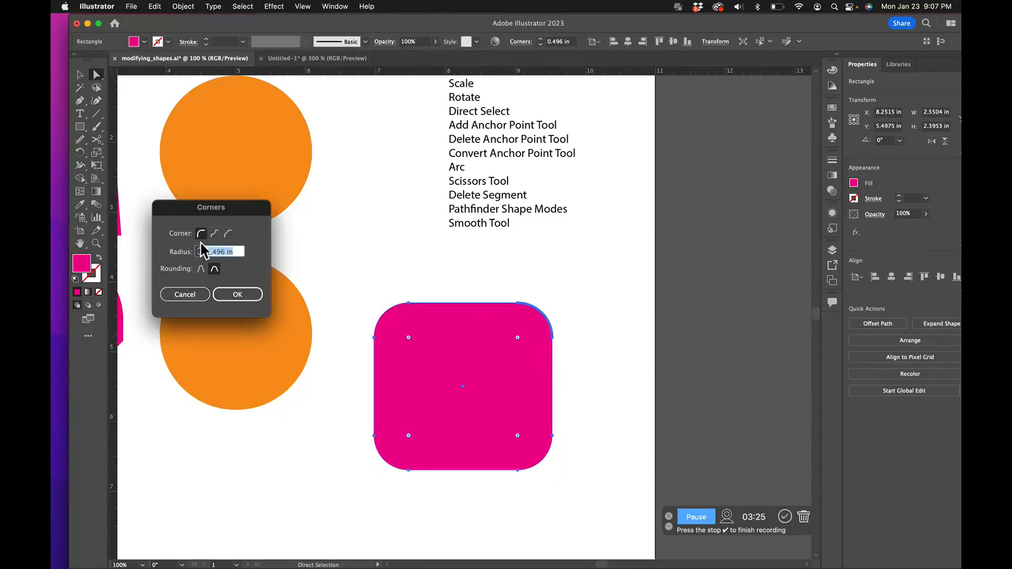
pyautogui.click(228, 234)
pyautogui.click(200, 254)
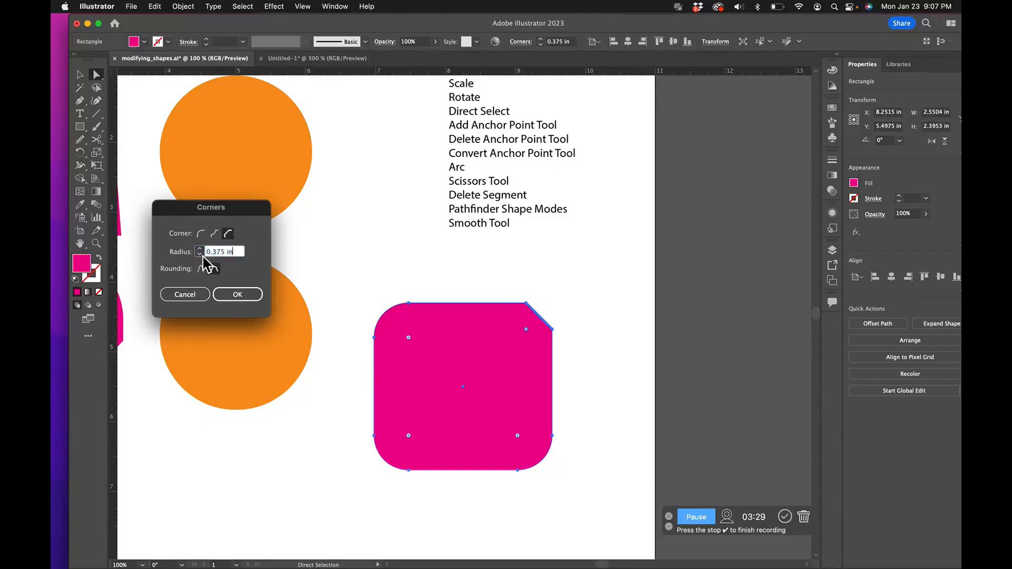
pyautogui.click(200, 250)
pyautogui.click(201, 250)
pyautogui.press('Return')
pyautogui.click(369, 316)
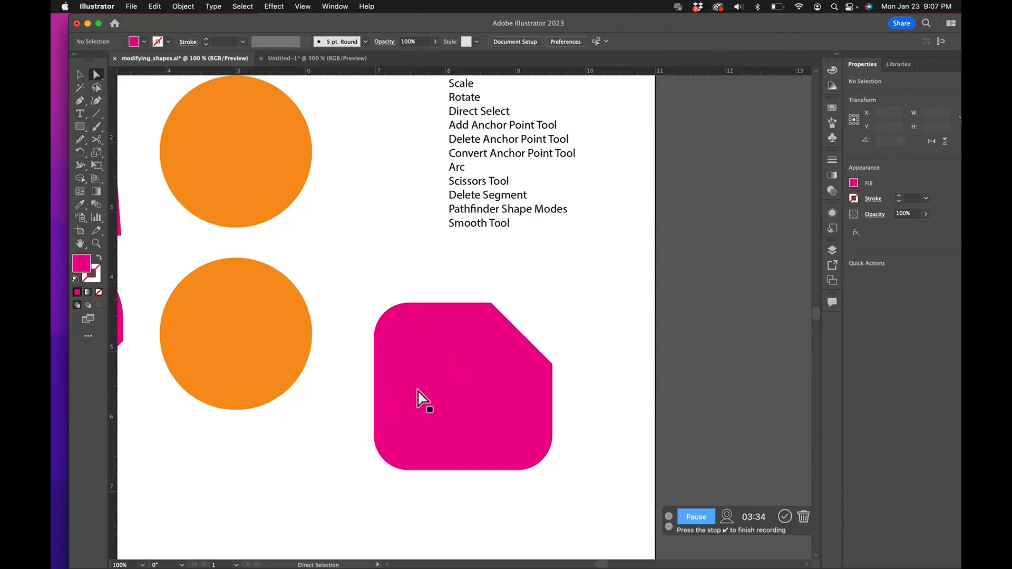
pyautogui.click(434, 392)
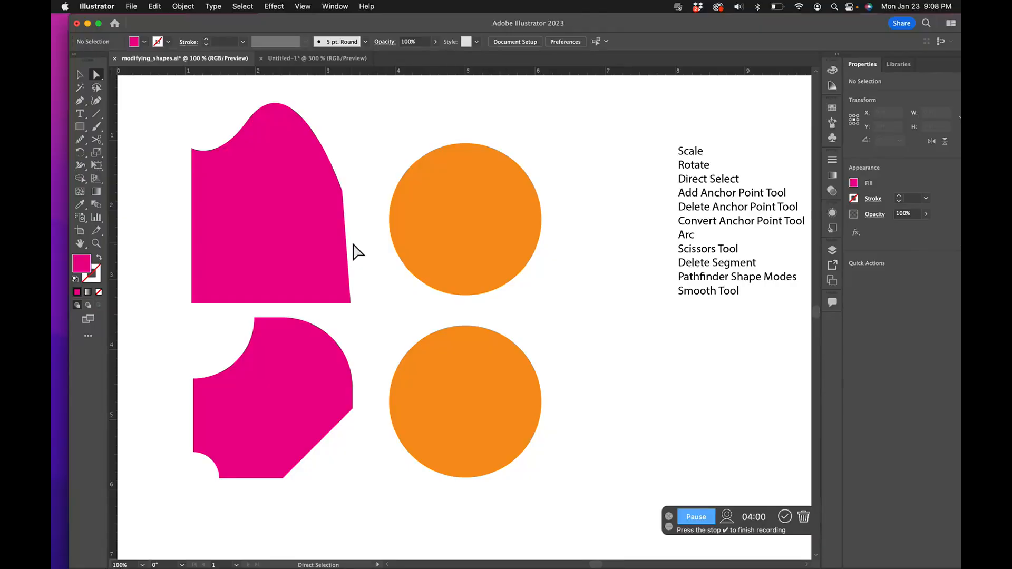
# Cut the upper orange circle's path with the Scissors tool at its left anchor point and on its upper-right edge.
pyautogui.click(98, 140)
pyautogui.click(98, 143)
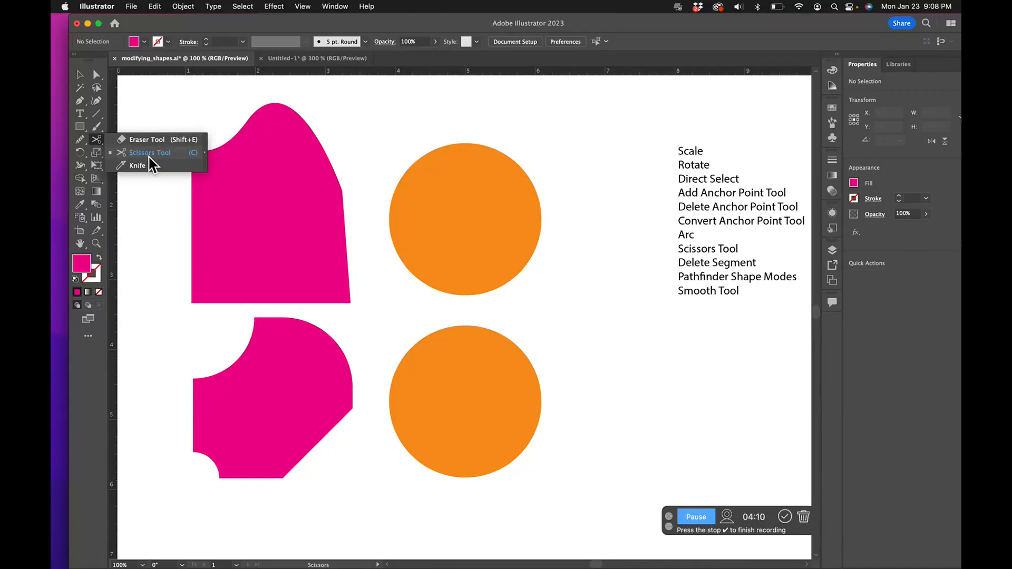
pyautogui.click(198, 158)
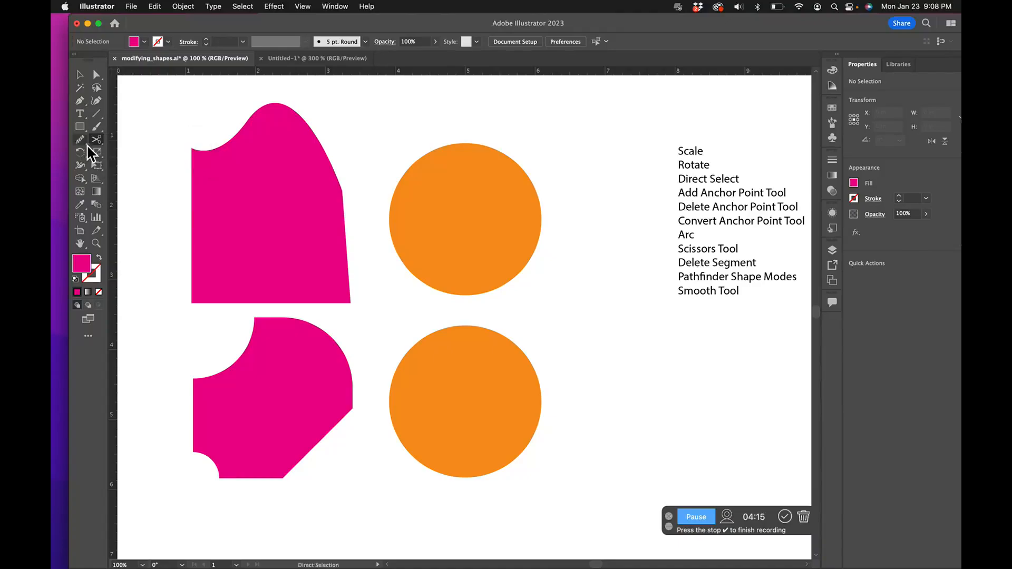
pyautogui.click(395, 225)
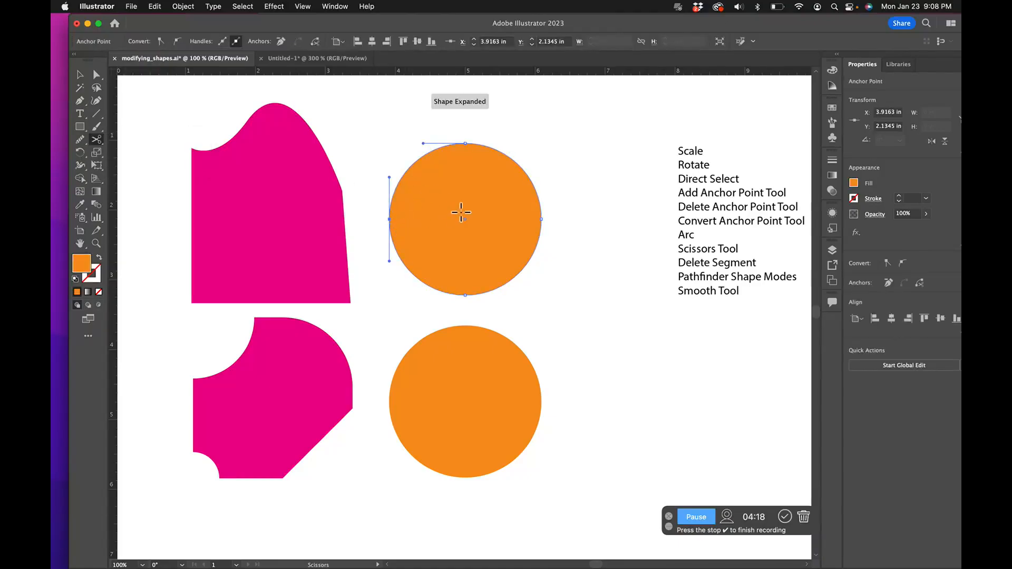
pyautogui.click(522, 165)
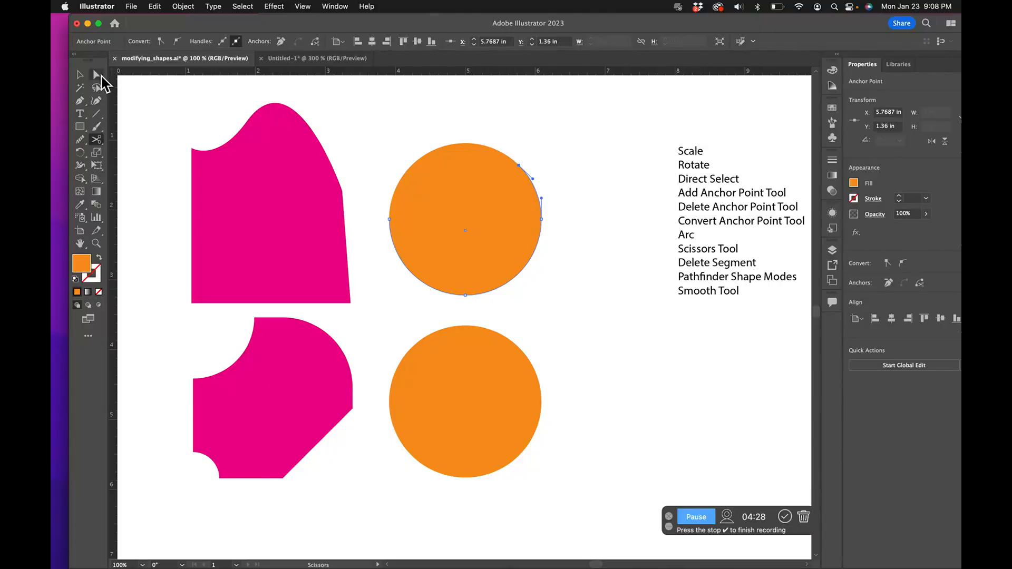
# Move the upper cut segment of the orange circle up and to the left, away from the larger piece.
pyautogui.click(101, 78)
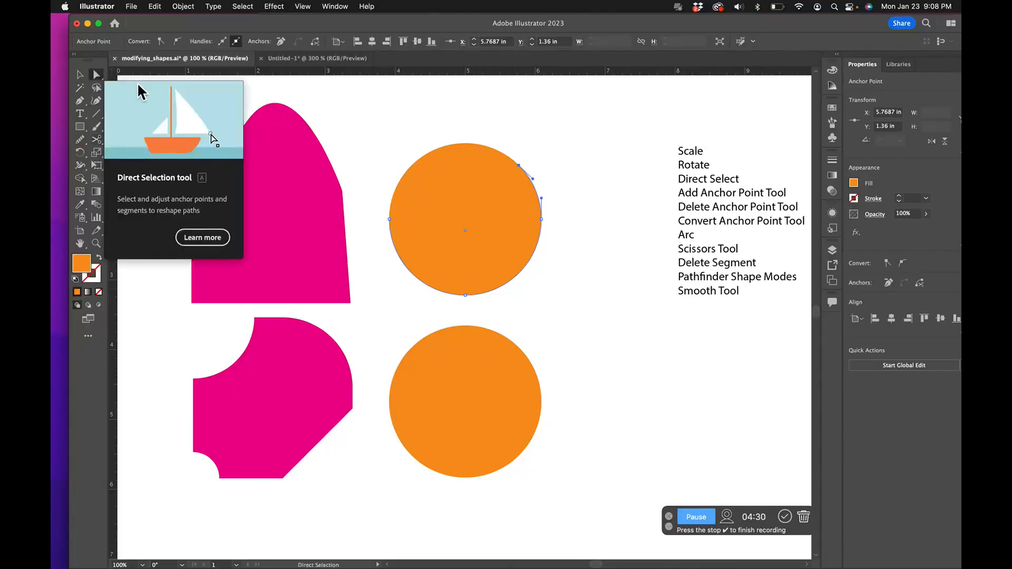
pyautogui.click(477, 159)
pyautogui.moveTo(473, 165); pyautogui.dragTo(454, 149)
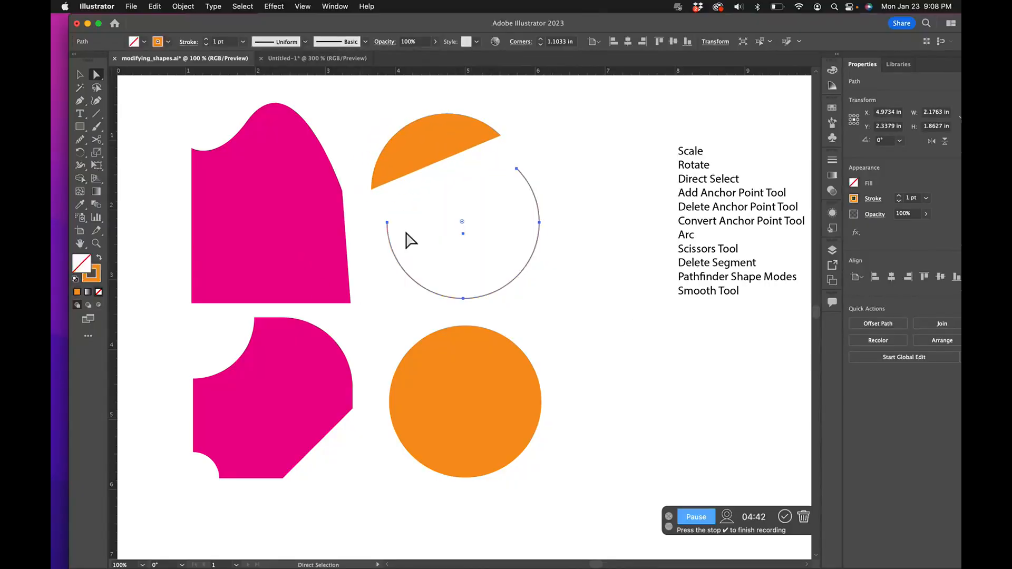
# Swap fill and stroke on the orange circle's upper cut piece to show it as an open outlined arc.
pyautogui.click(402, 150)
pyautogui.click(99, 257)
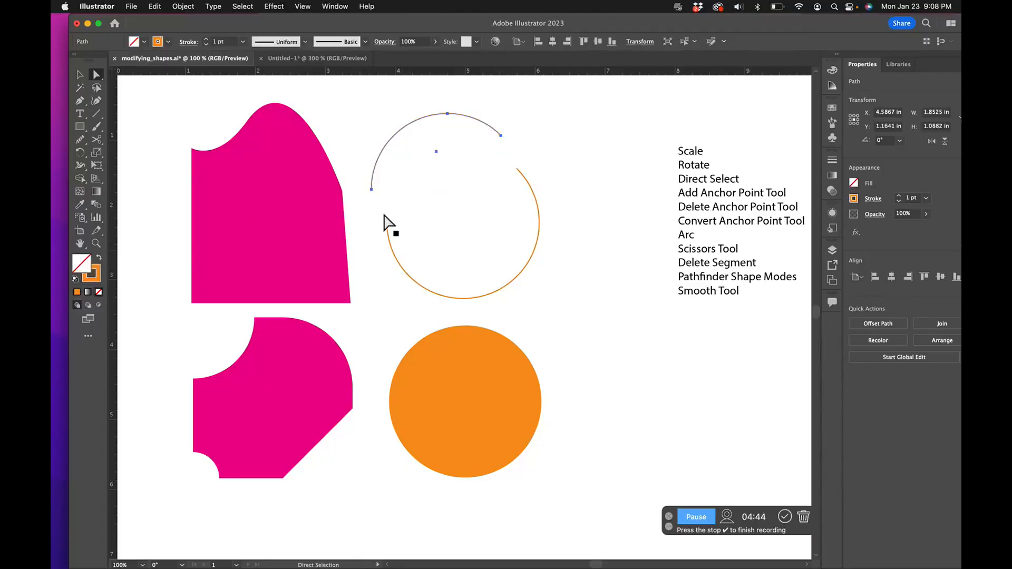
pyautogui.click(574, 189)
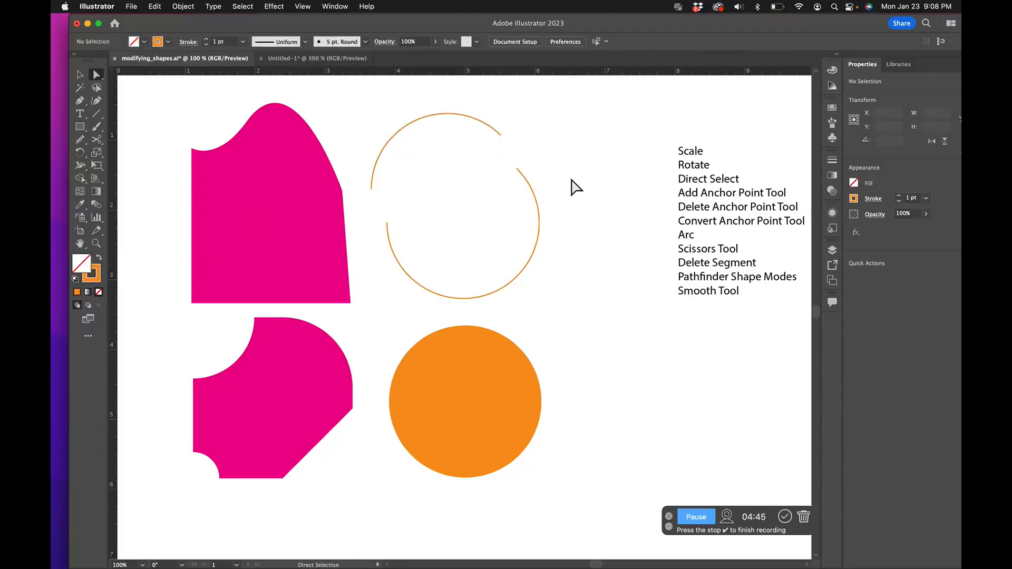
# Swap fill and stroke on the larger cut piece of the circle to give it a solid orange fill.
pyautogui.click(539, 212)
pyautogui.click(546, 161)
pyautogui.click(536, 197)
pyautogui.click(100, 259)
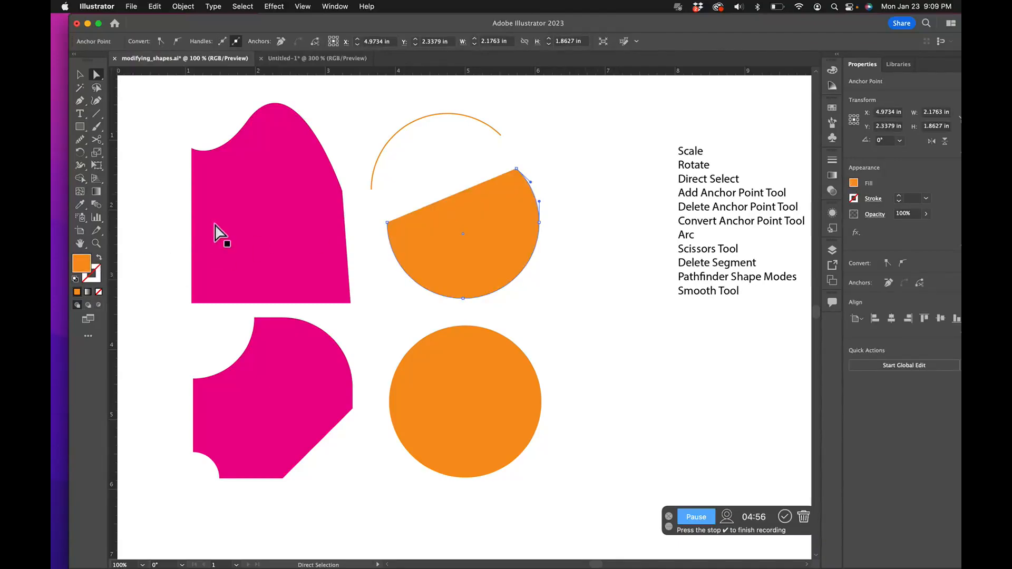
# Close the larger orange piece's open path by joining its two endpoints with the Pen tool, and check the closed outline.
pyautogui.click(80, 102)
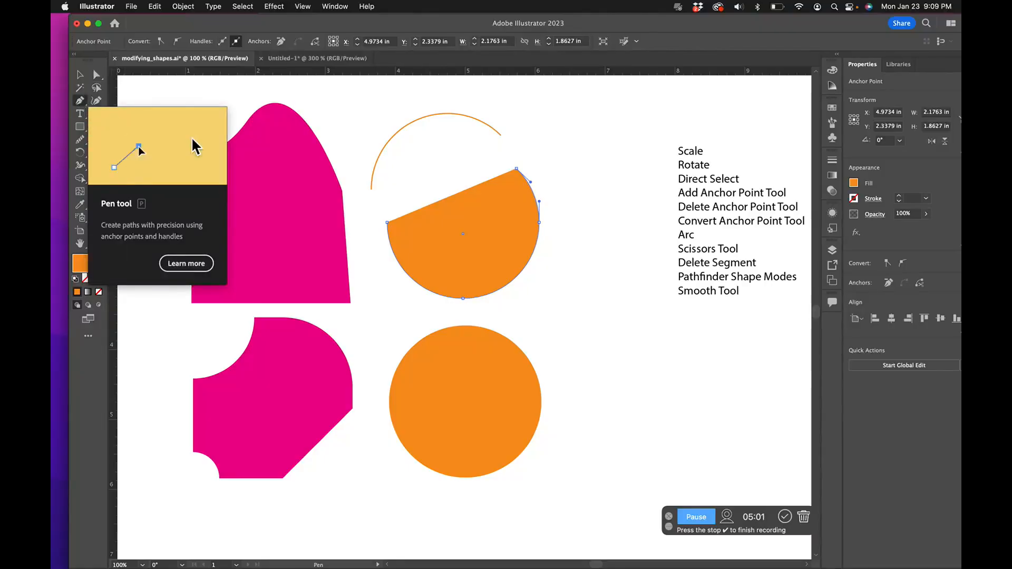
pyautogui.click(387, 223)
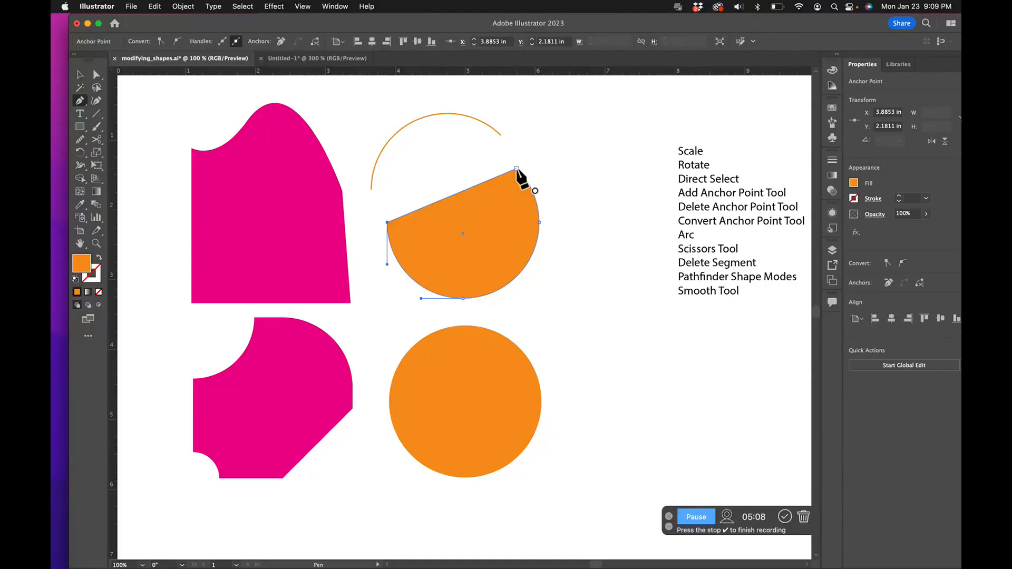
pyautogui.click(516, 169)
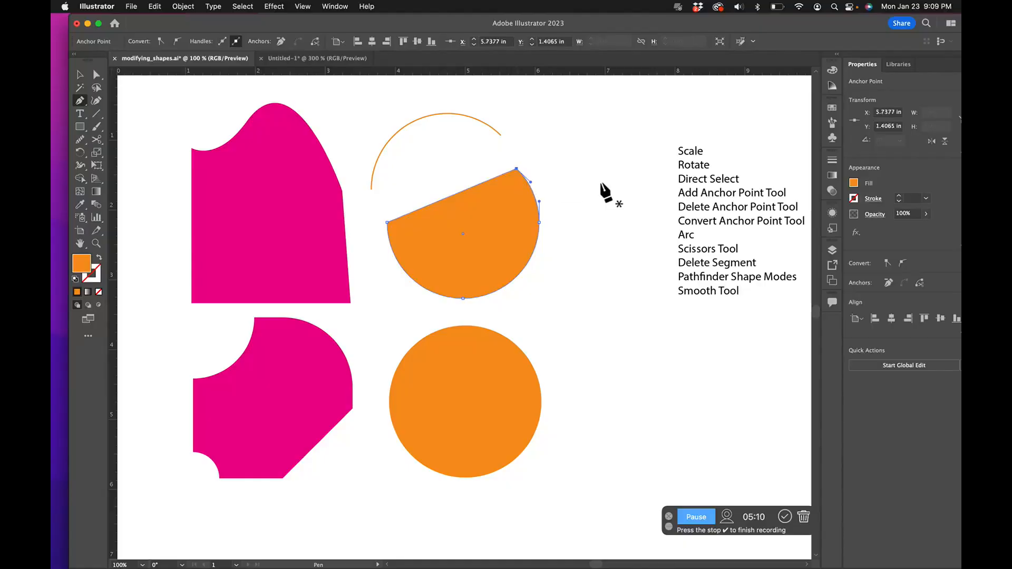
pyautogui.click(99, 258)
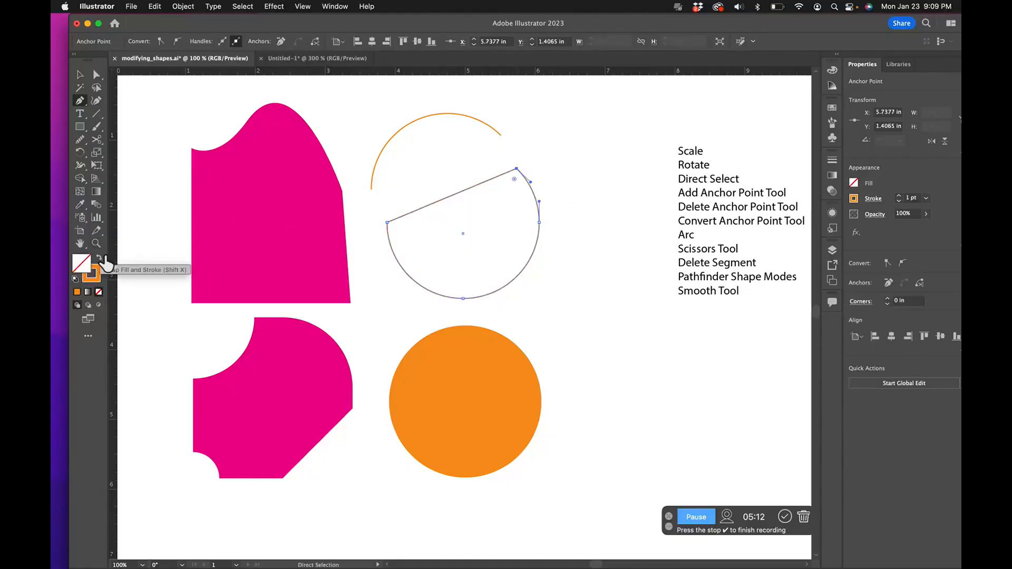
pyautogui.click(99, 257)
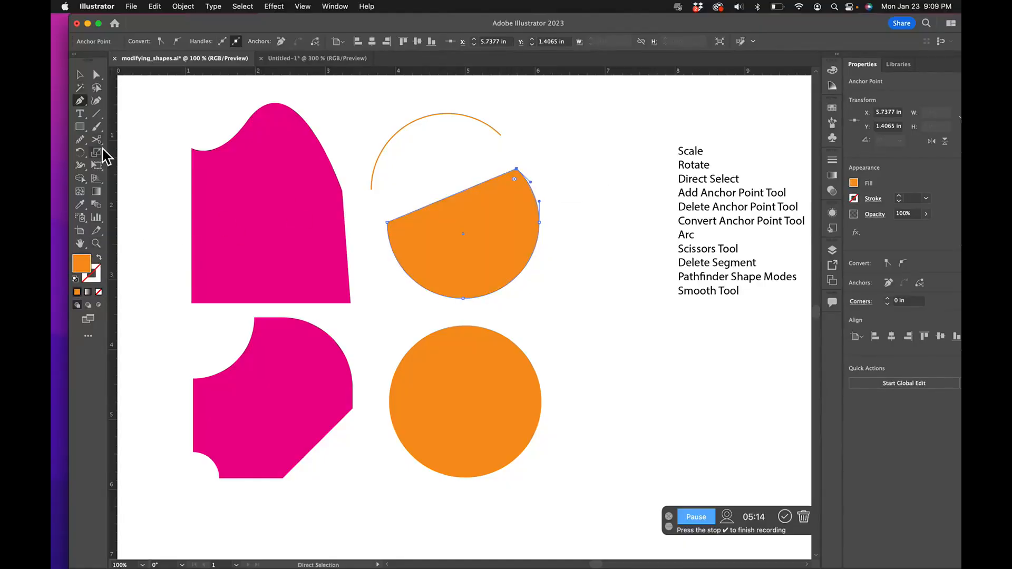
# Select the outlined upper arc and swap its stroke back to a solid orange fill.
pyautogui.click(81, 77)
pyautogui.click(379, 118)
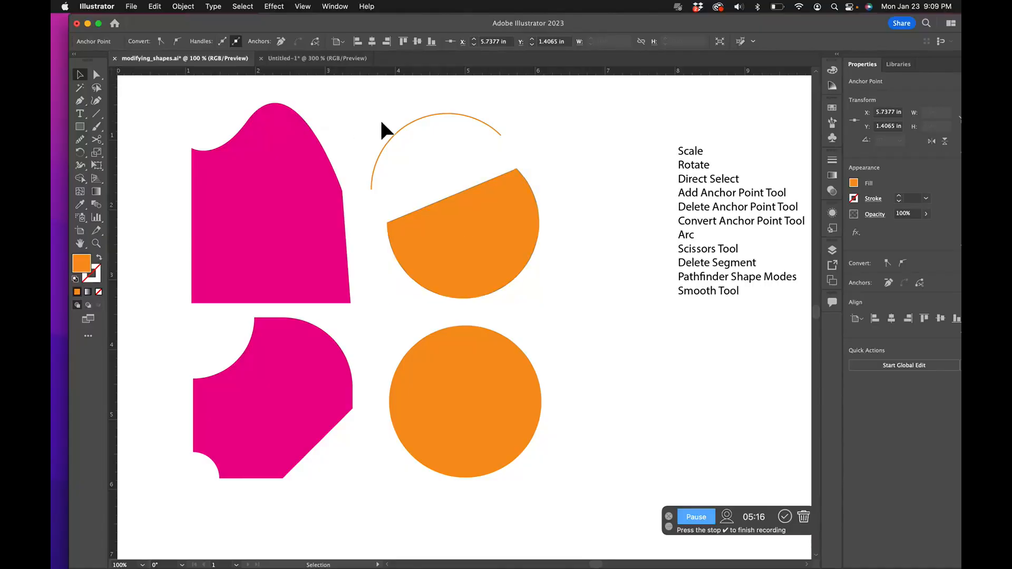
pyautogui.click(393, 132)
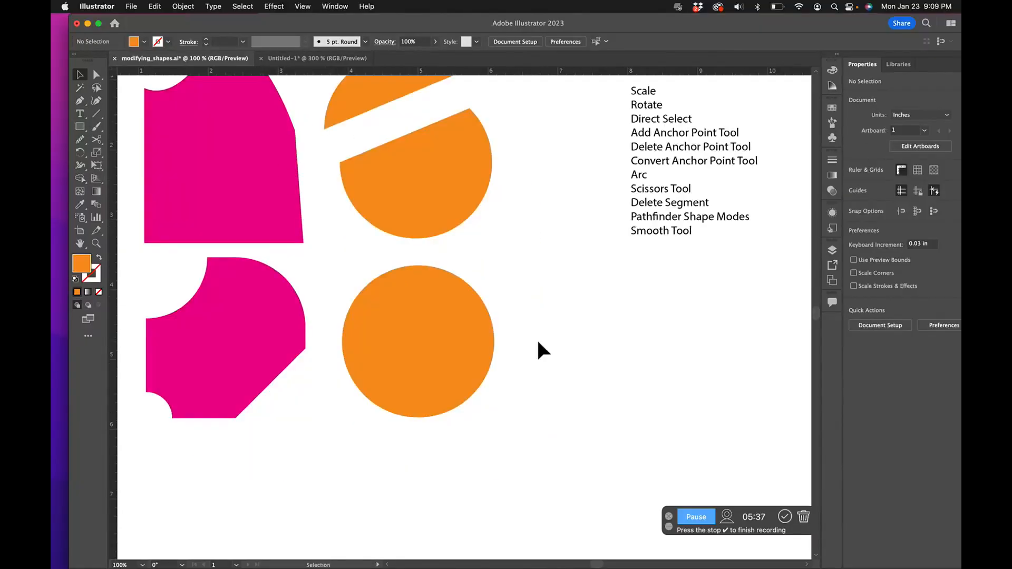
# Move the lower orange circle diagonally down into open space and check its anchor points with the Direct Selection tool.
pyautogui.moveTo(437, 378); pyautogui.dragTo(496, 419)
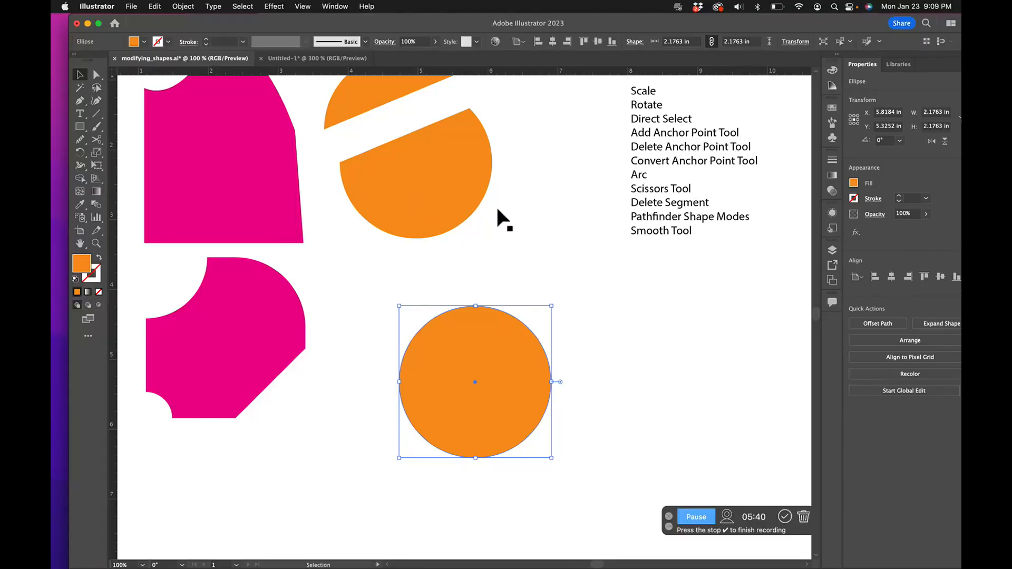
pyautogui.click(595, 284)
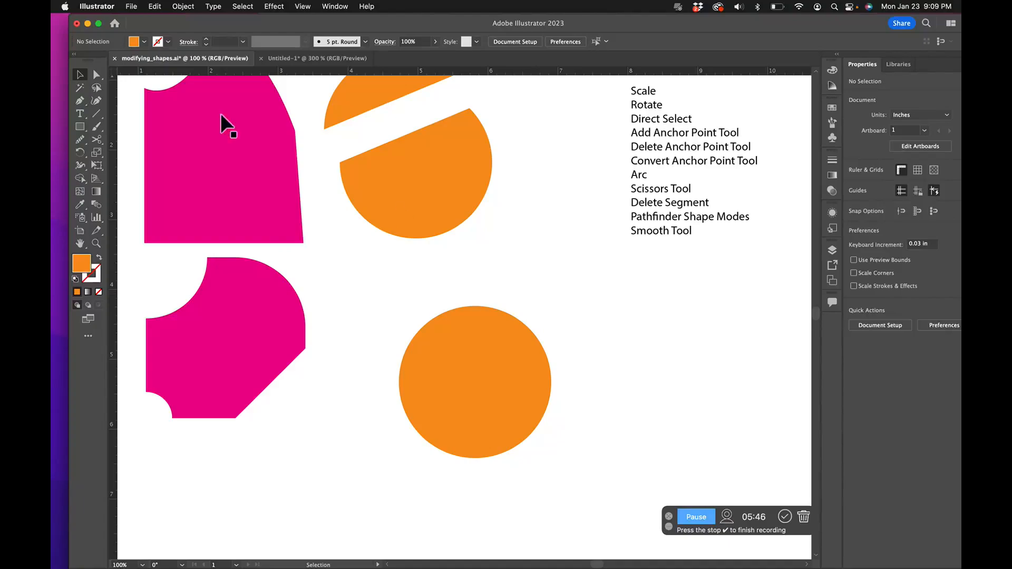
pyautogui.click(99, 77)
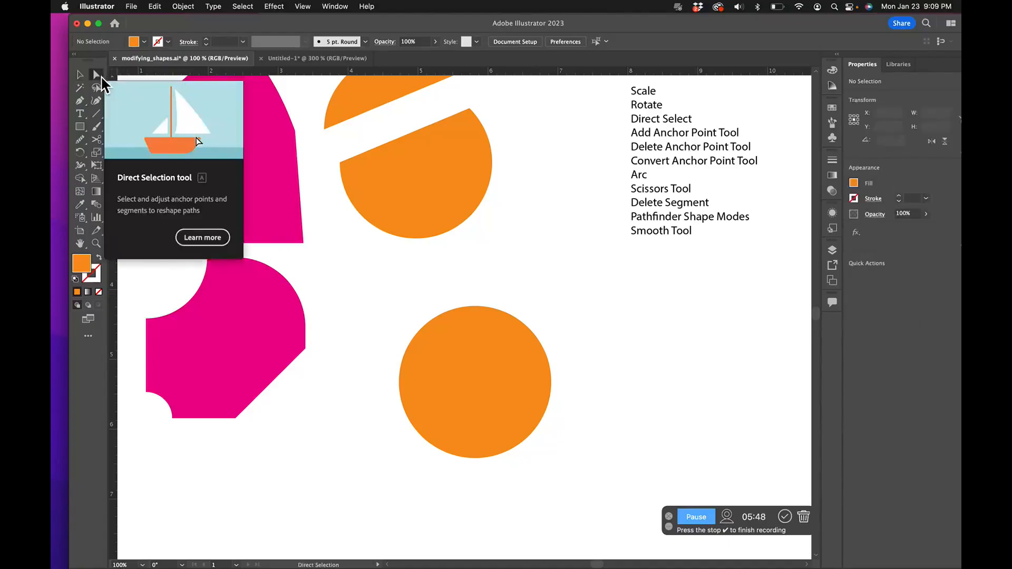
pyautogui.click(505, 349)
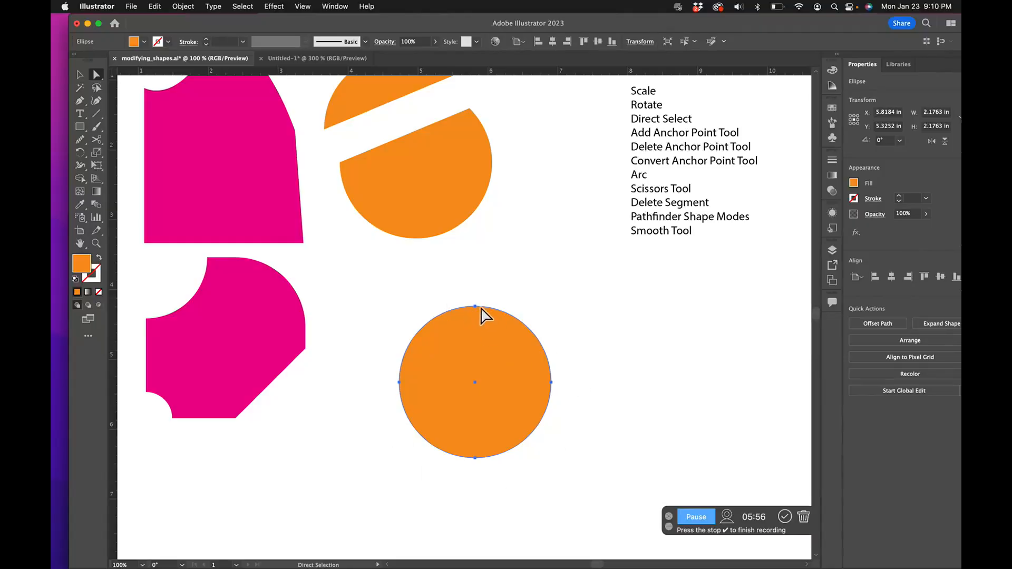
pyautogui.click(570, 352)
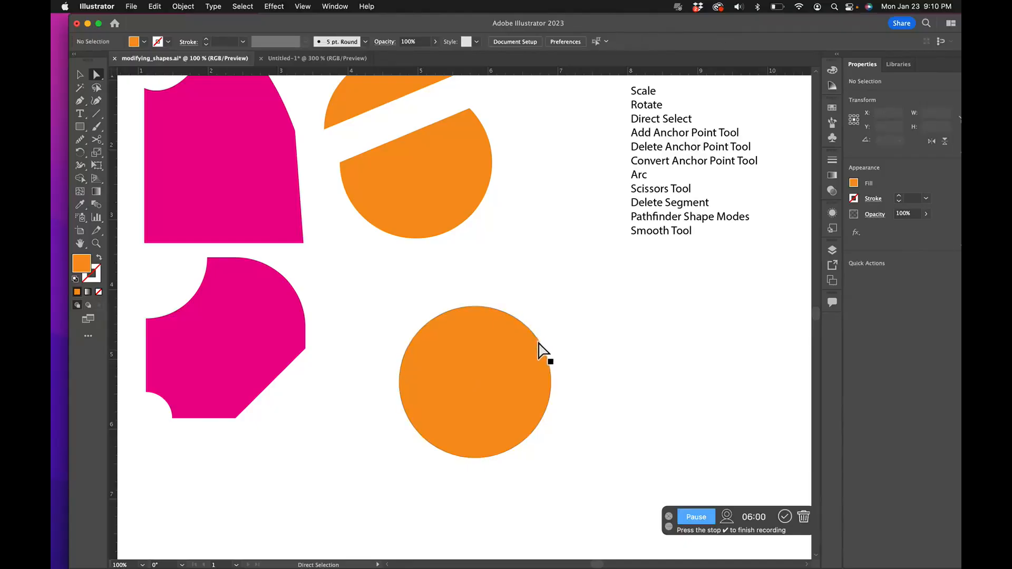
# Delete the two curved segments on the right side of the orange circle with the Direct Selection tool.
pyautogui.click(537, 343)
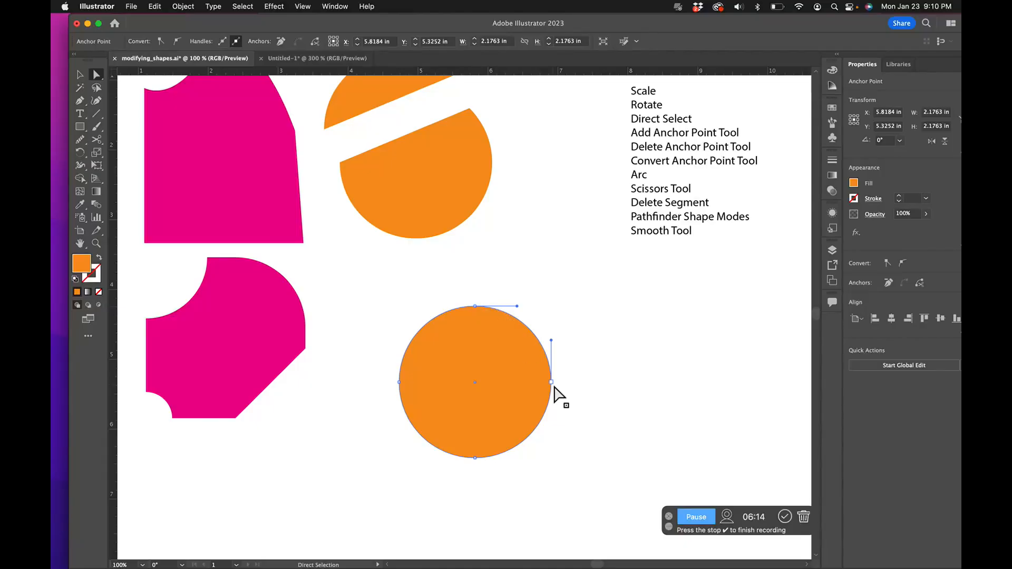
pyautogui.click(520, 446)
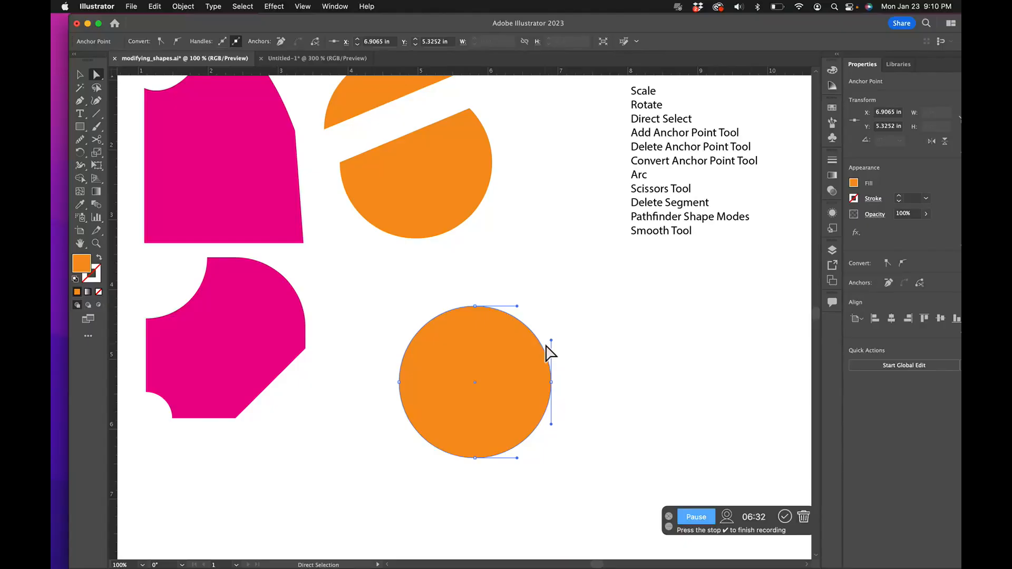
pyautogui.press('Delete')
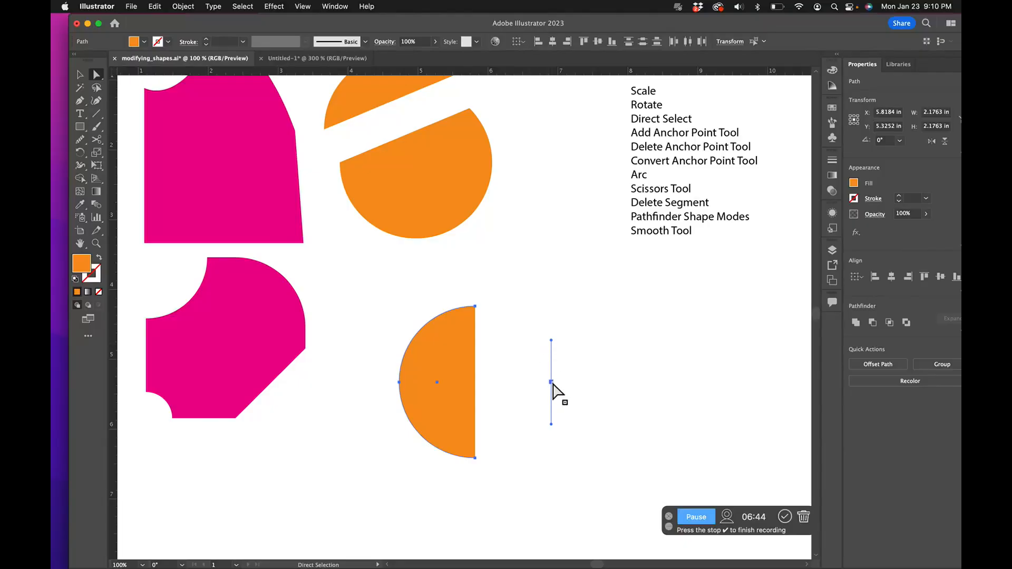
# Select the stray anchor point left beside the orange half circle and delete it.
pyautogui.click(576, 384)
pyautogui.moveTo(525, 341); pyautogui.dragTo(597, 428)
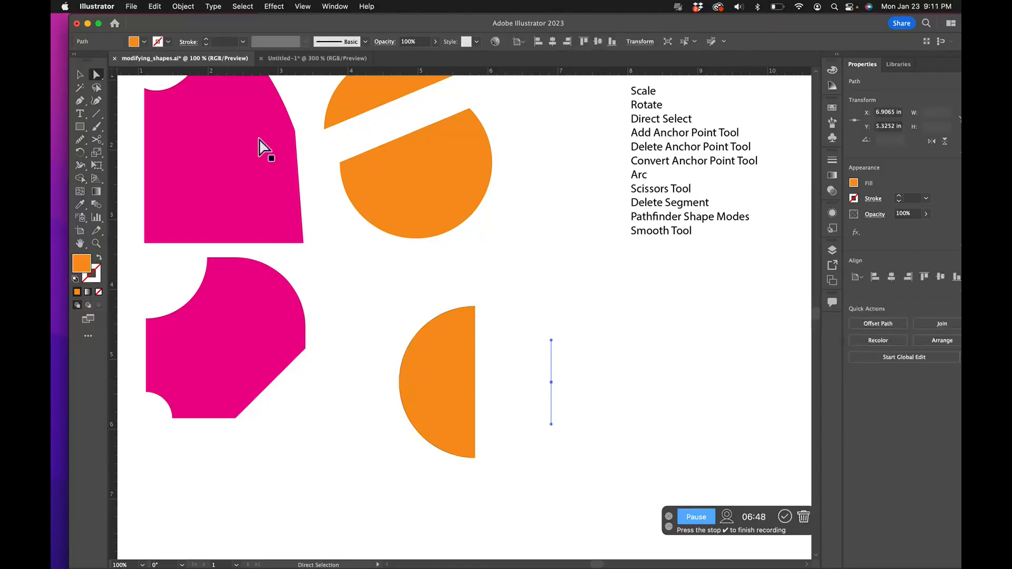
pyautogui.moveTo(509, 299); pyautogui.dragTo(642, 480)
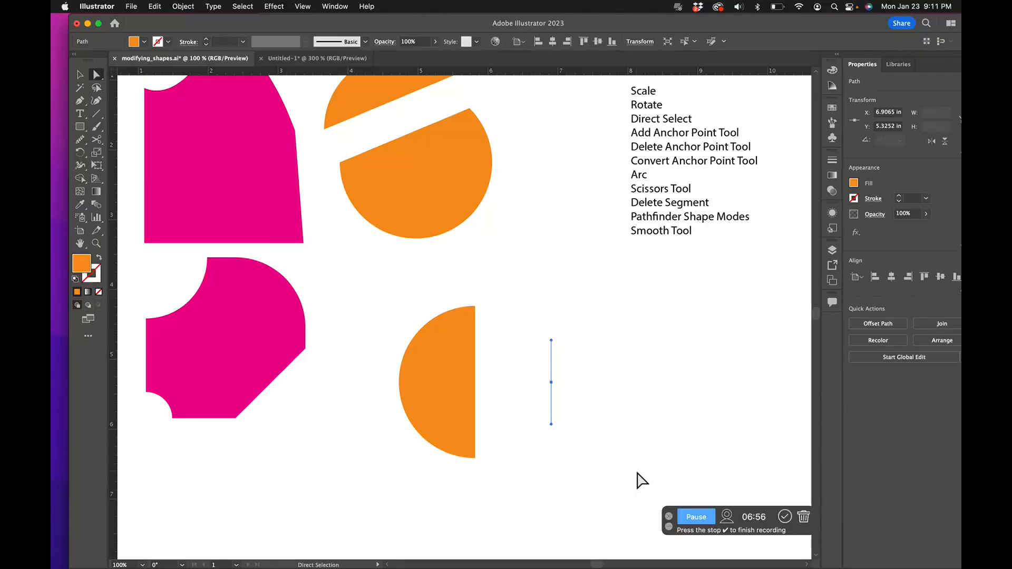
pyautogui.press('Delete')
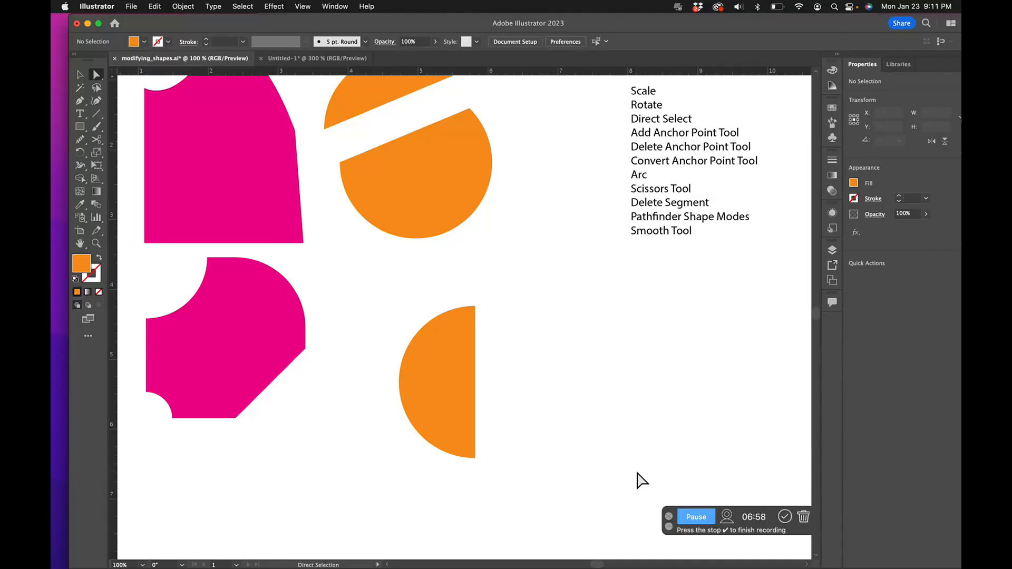
# Swap the half circle's fill to a stroke, close its open side with the Pen tool, and swap fill and stroke back.
pyautogui.click(475, 399)
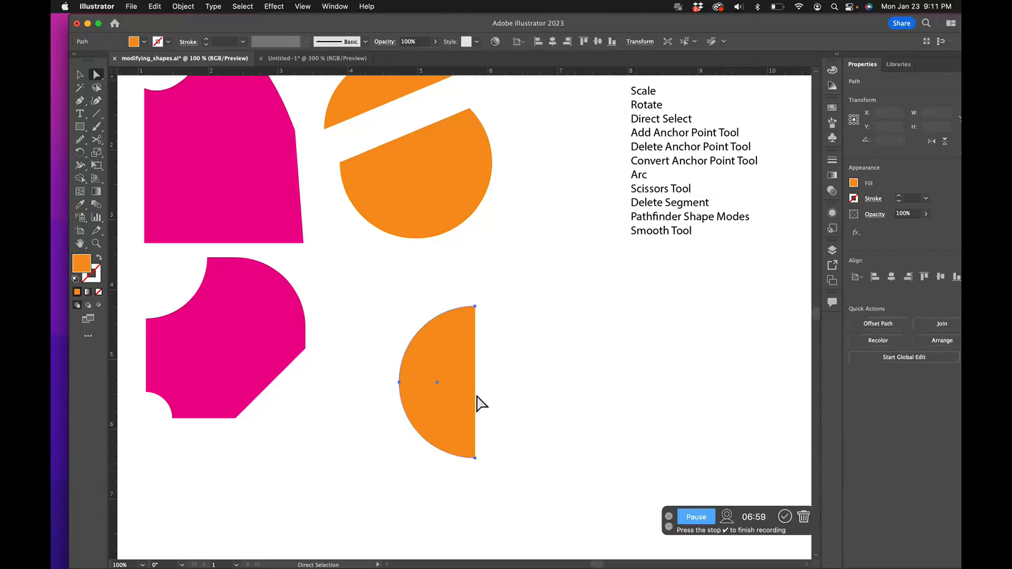
pyautogui.click(100, 260)
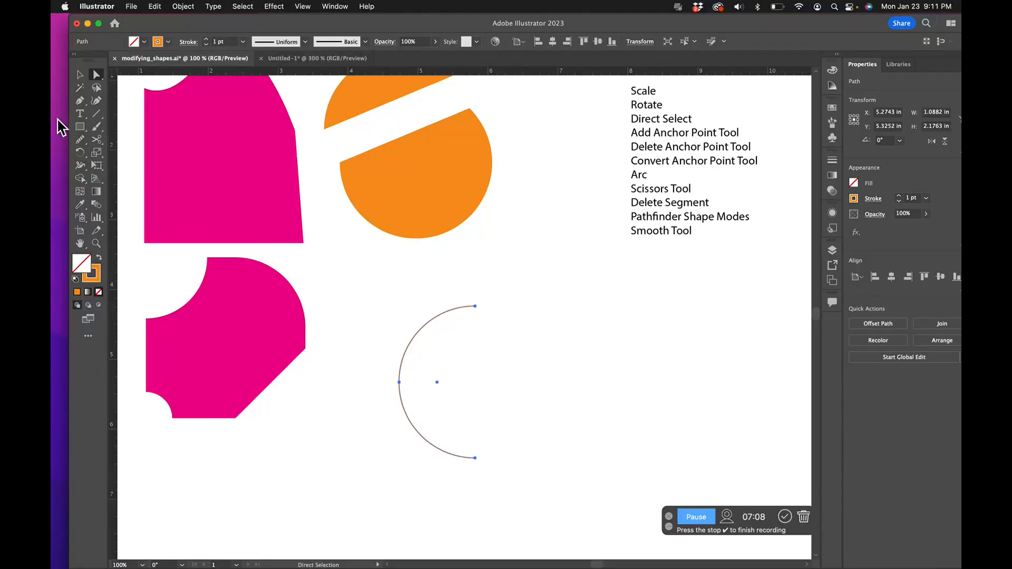
pyautogui.click(80, 101)
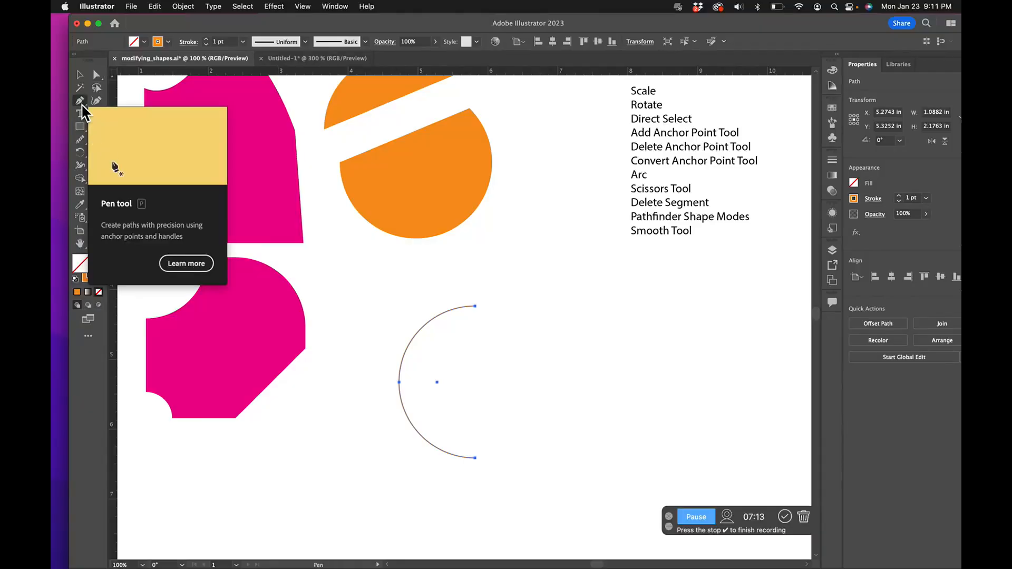
pyautogui.click(475, 306)
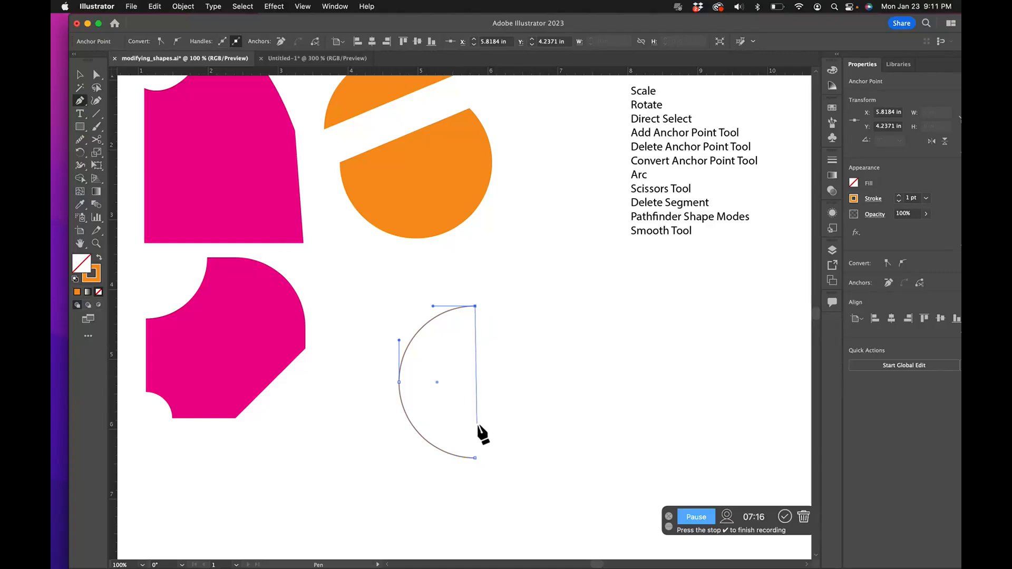
pyautogui.click(476, 459)
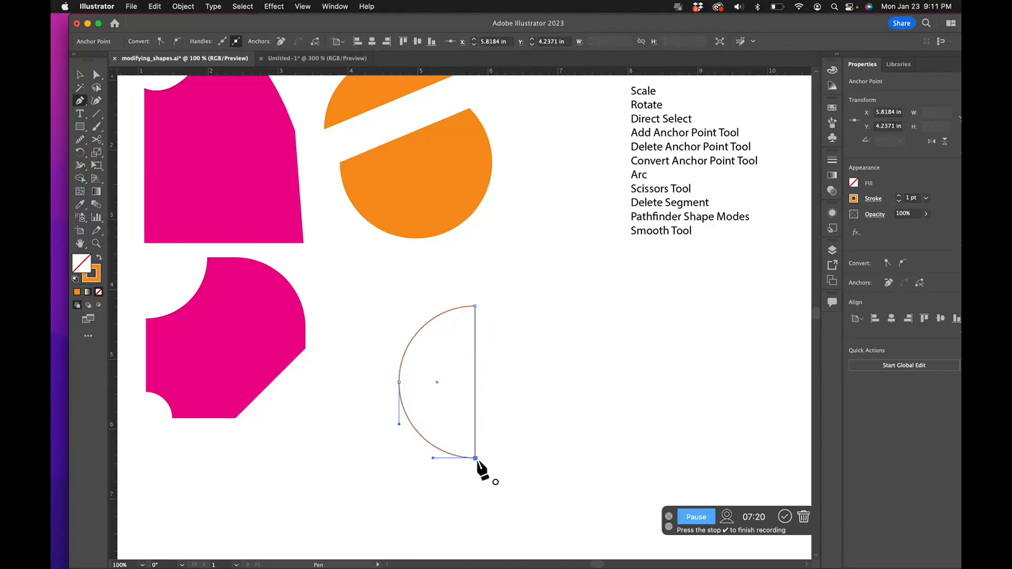
pyautogui.click(99, 259)
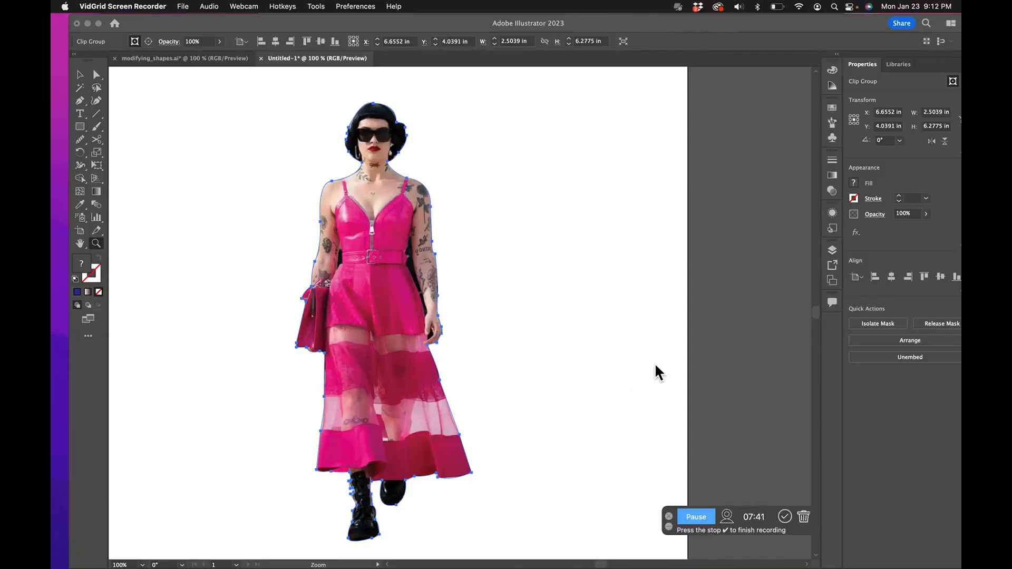
# Select the clipped fashion figure in the Untitled-1 document to show its bounds, and deselect it.
pyautogui.click(82, 79)
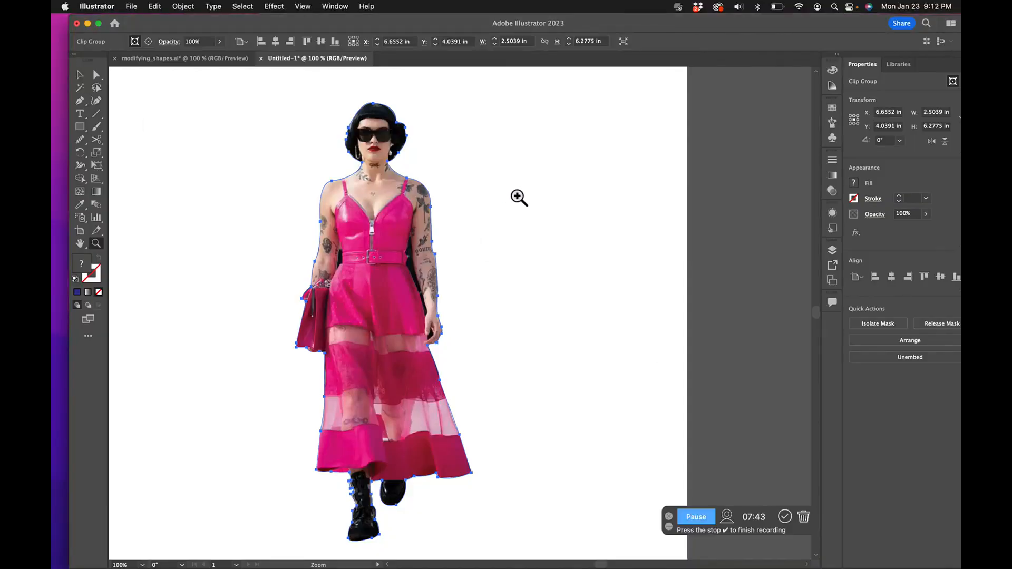
pyautogui.click(80, 75)
pyautogui.click(369, 153)
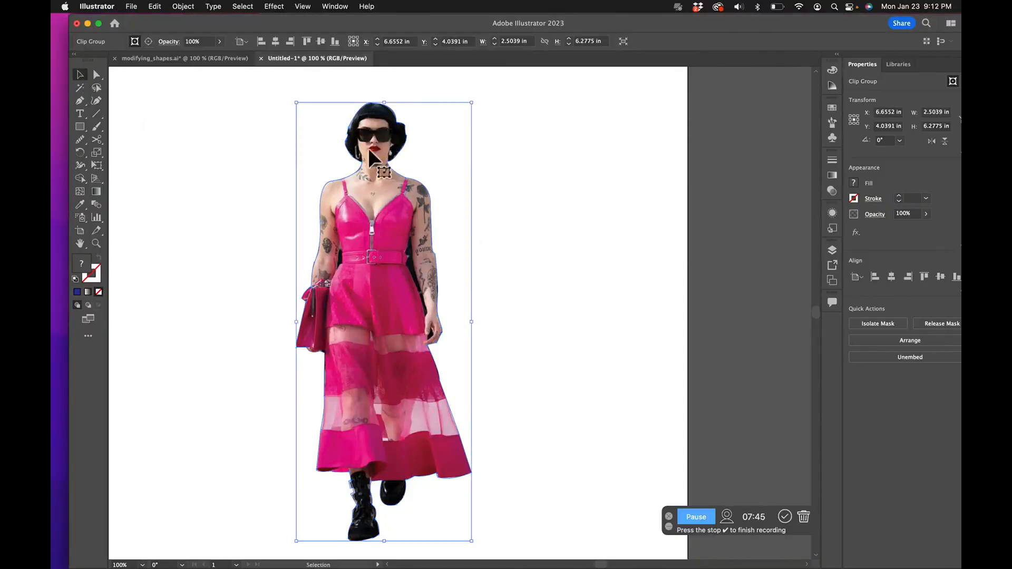
pyautogui.click(474, 184)
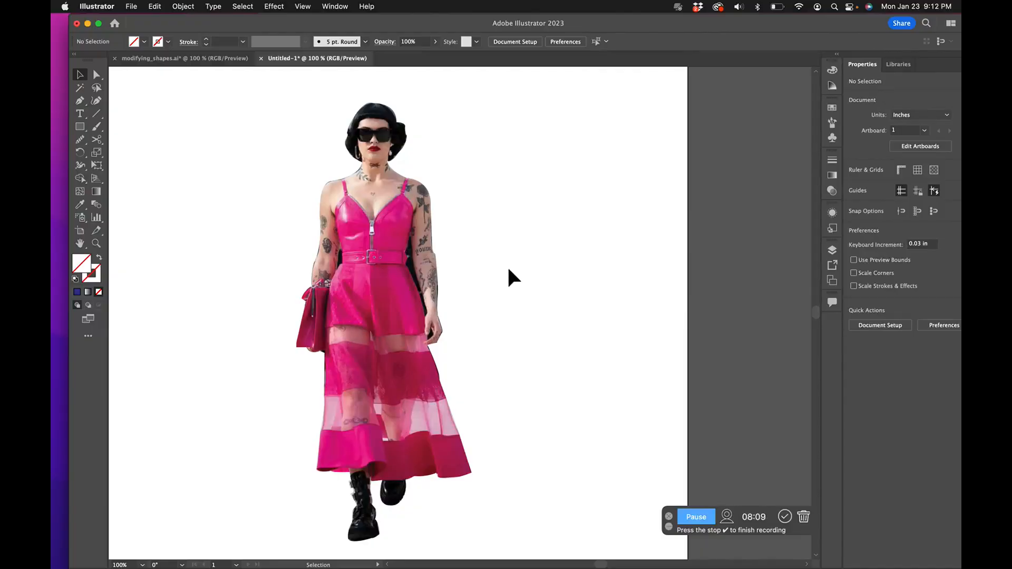
# Release the clipping mask on the fashion figure to reveal the full runway photo, and deselect everything.
pyautogui.click(383, 318)
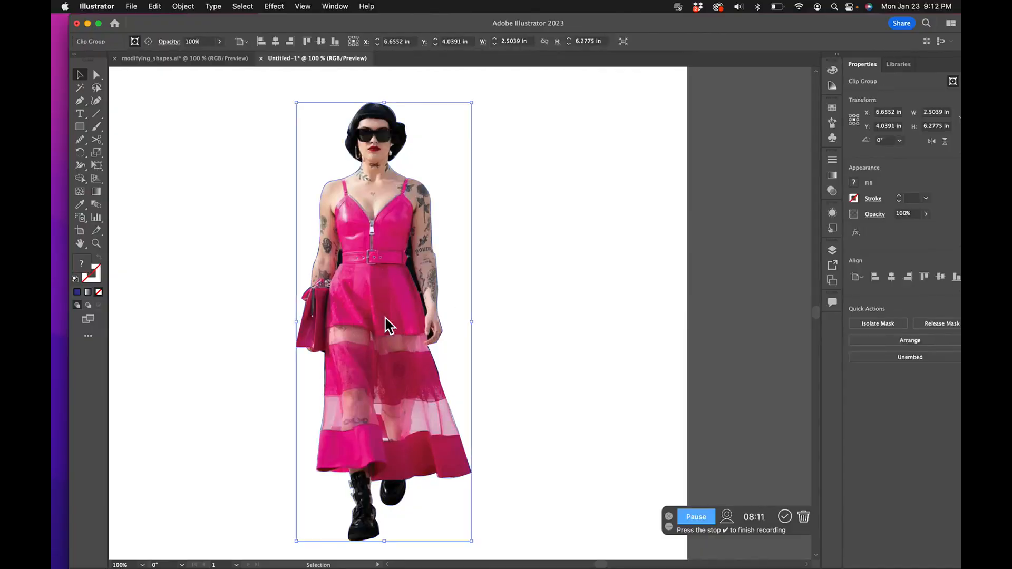
pyautogui.rightClick(384, 316)
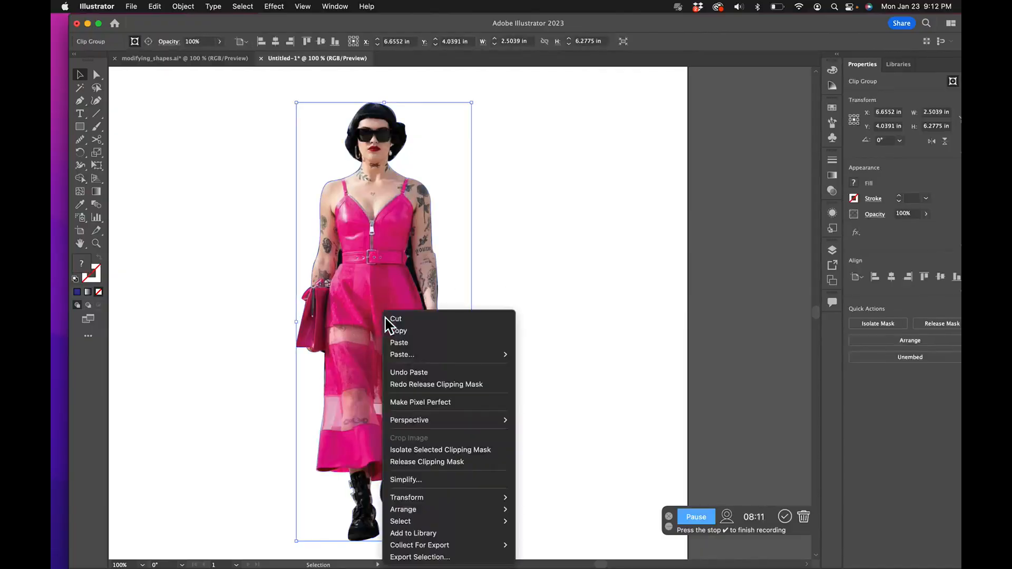
pyautogui.click(380, 263)
pyautogui.rightClick(381, 261)
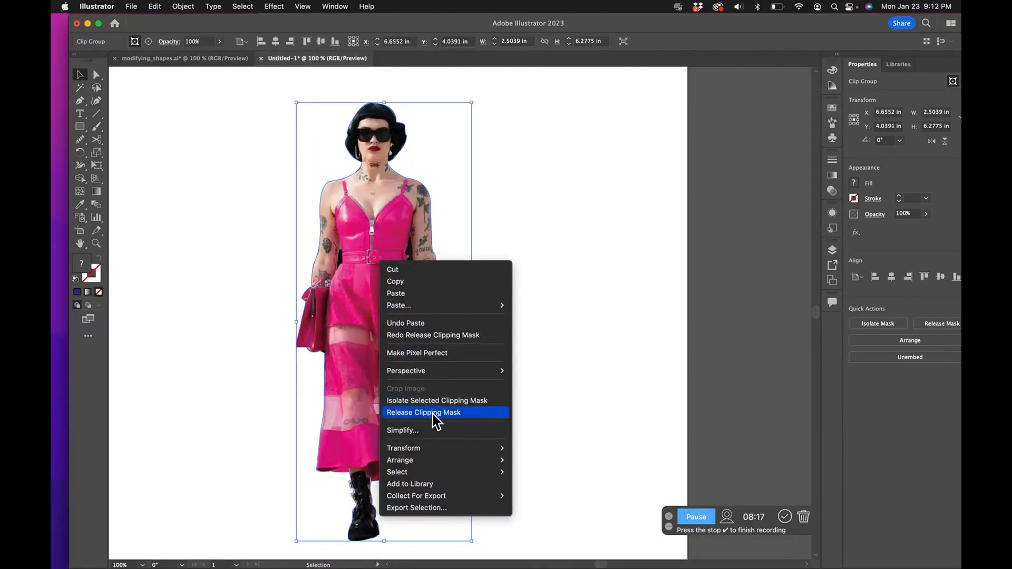
pyautogui.click(436, 416)
pyautogui.click(595, 331)
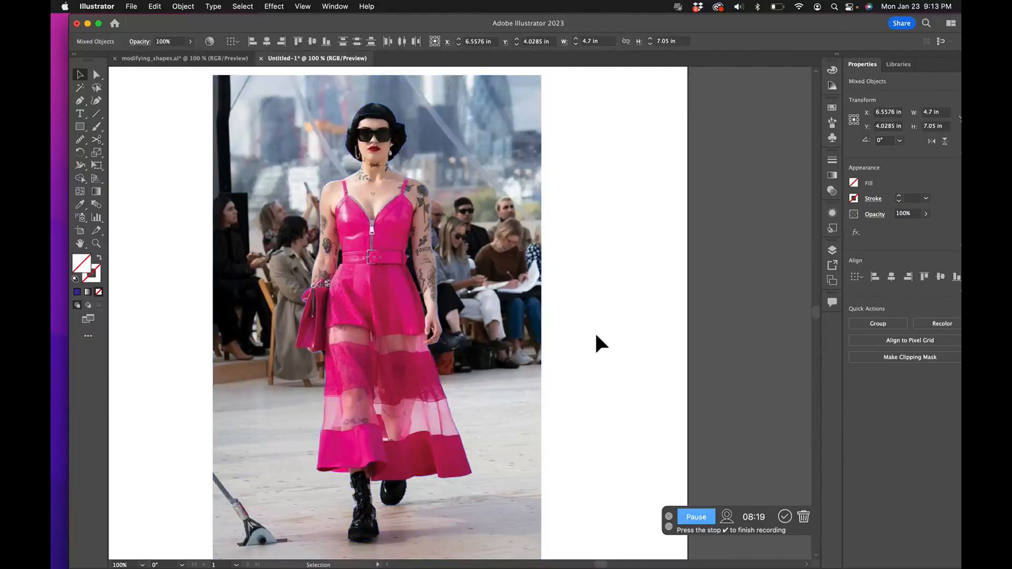
# Fill the figure's outline path with the dark blue swatch and deselect it.
pyautogui.click(428, 213)
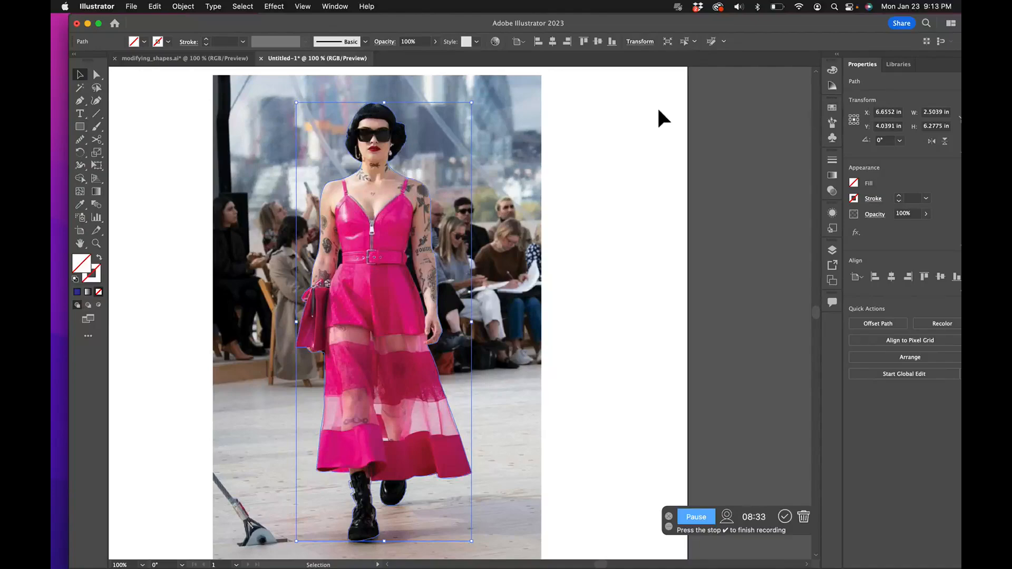
pyautogui.click(832, 108)
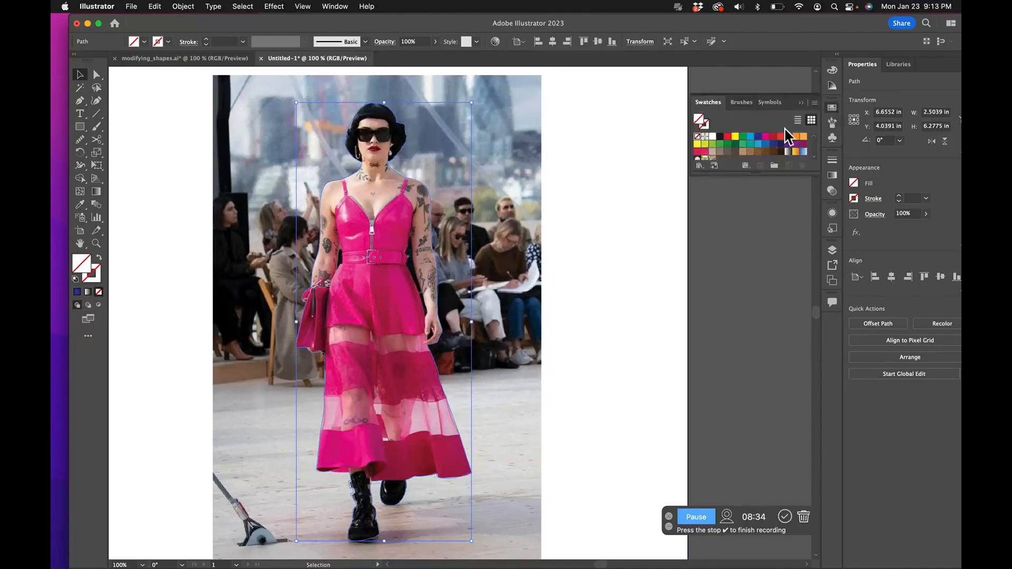
pyautogui.click(758, 137)
pyautogui.click(671, 292)
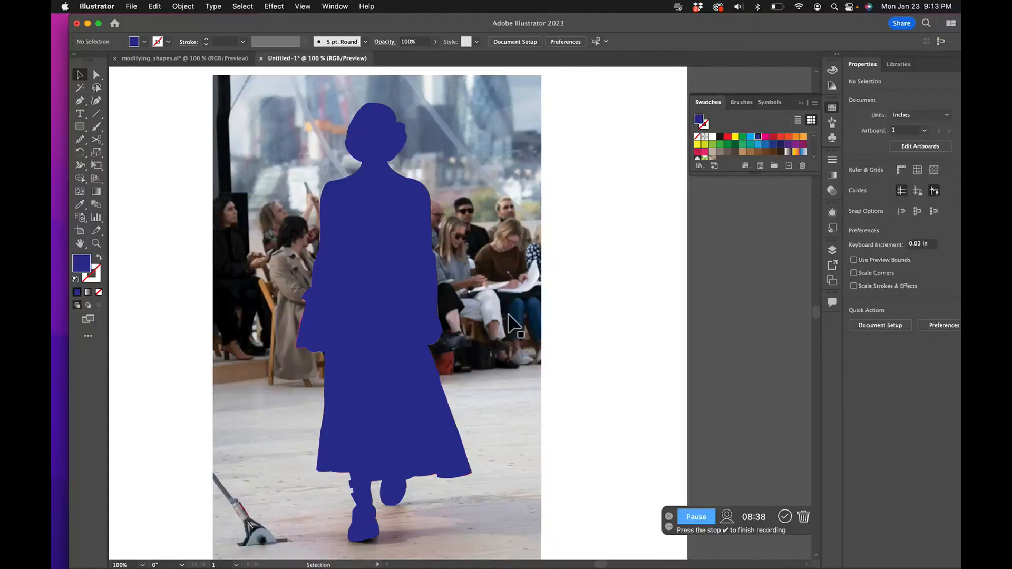
# Swap fill and stroke on the blue silhouette so it becomes an unfilled blue outline around the figure.
pyautogui.click(364, 301)
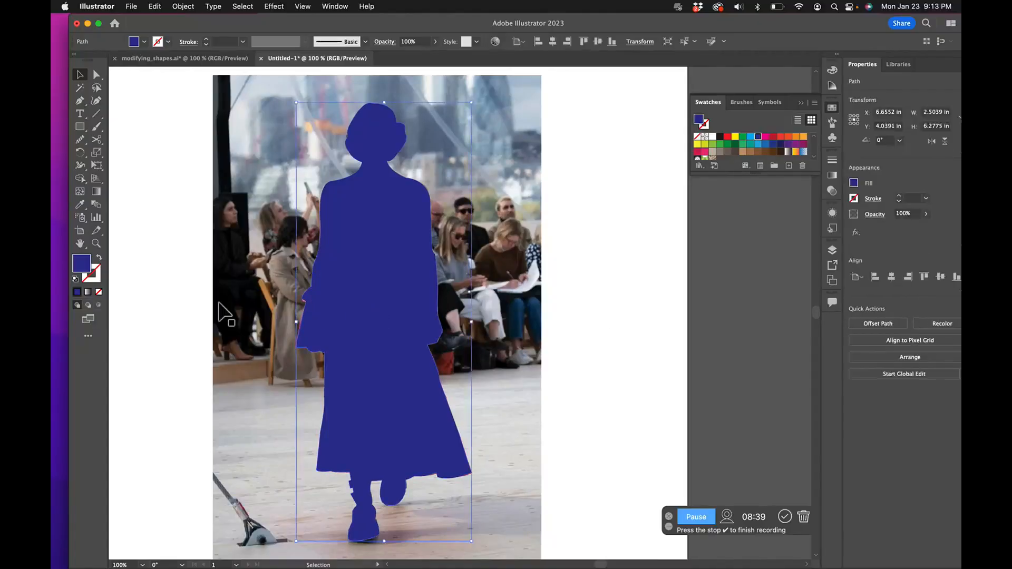
pyautogui.click(100, 265)
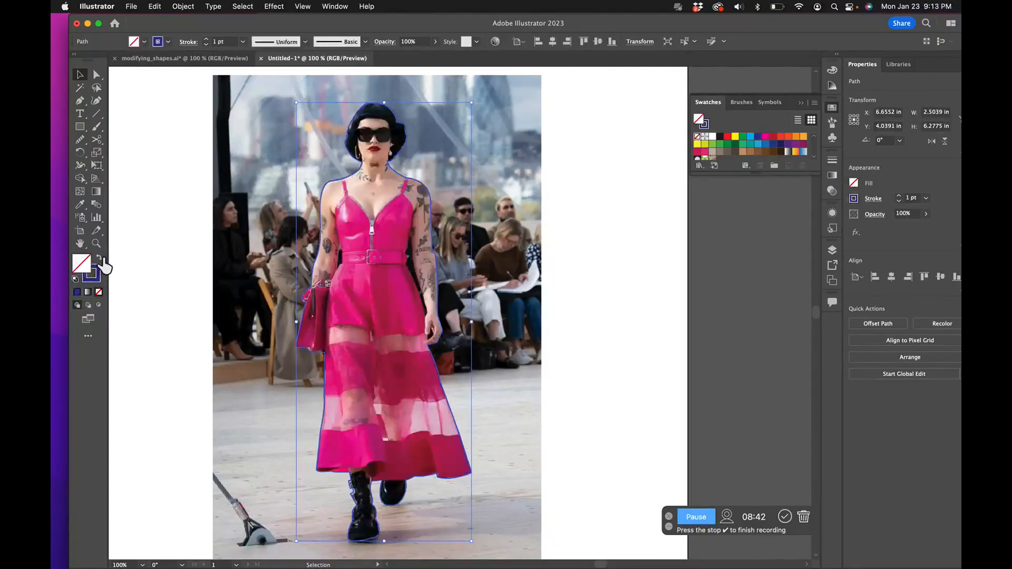
pyautogui.click(615, 245)
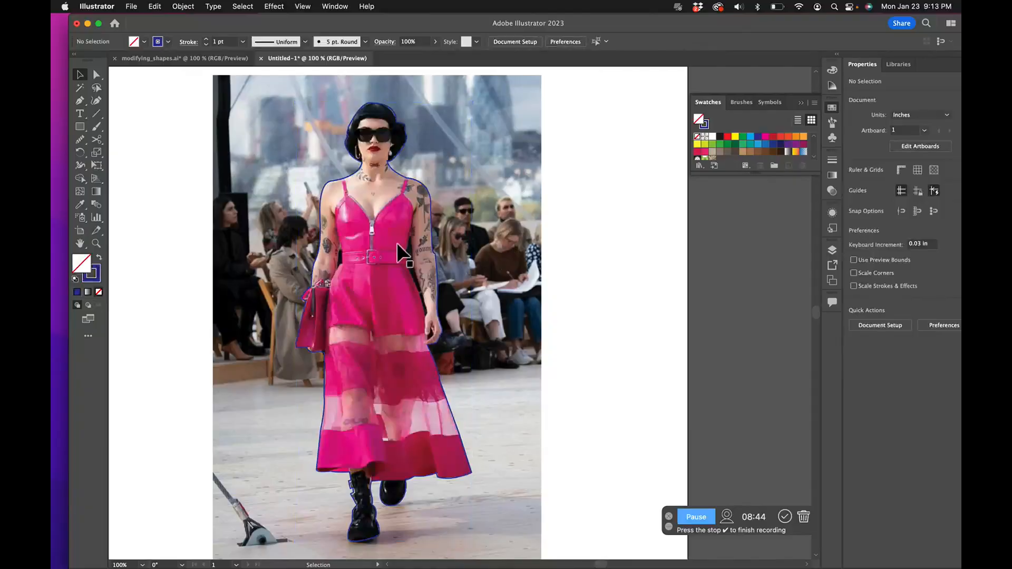
# Set a light blue stroke with no fill for the Pen tool, with the figure's torso and arms magnified to 200%.
pyautogui.press('z')
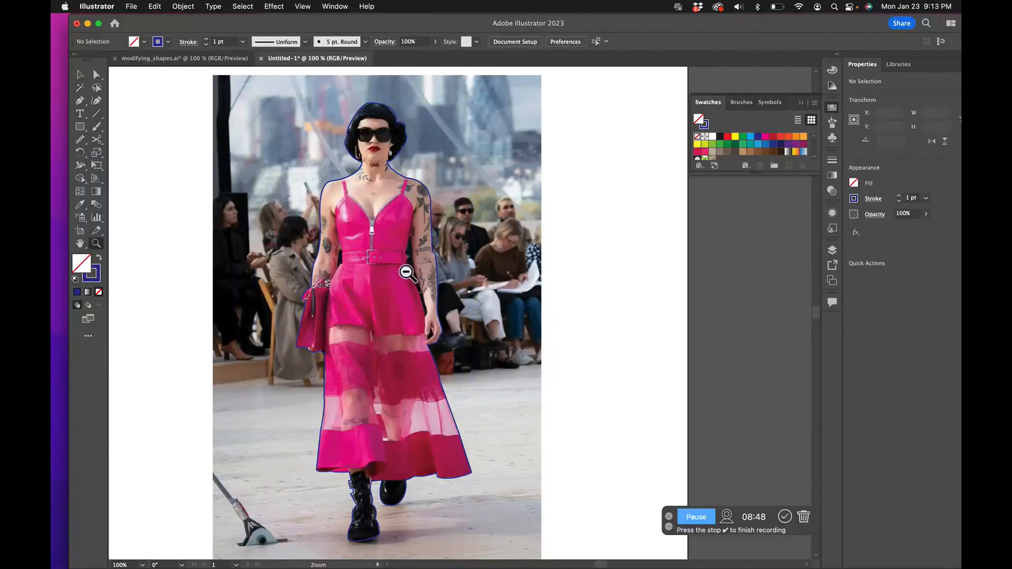
pyautogui.click(407, 272)
pyautogui.click(414, 271)
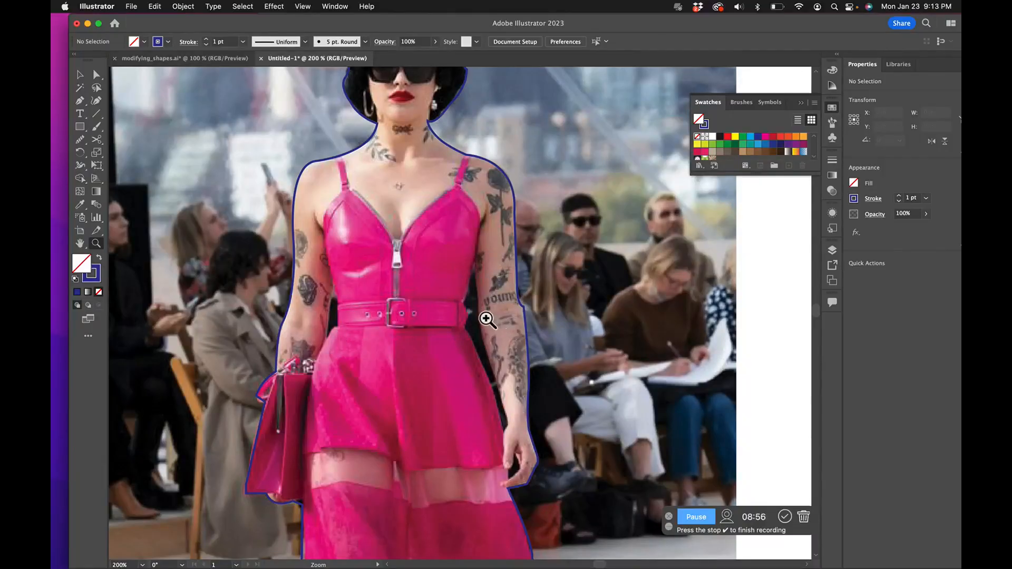
pyautogui.click(79, 100)
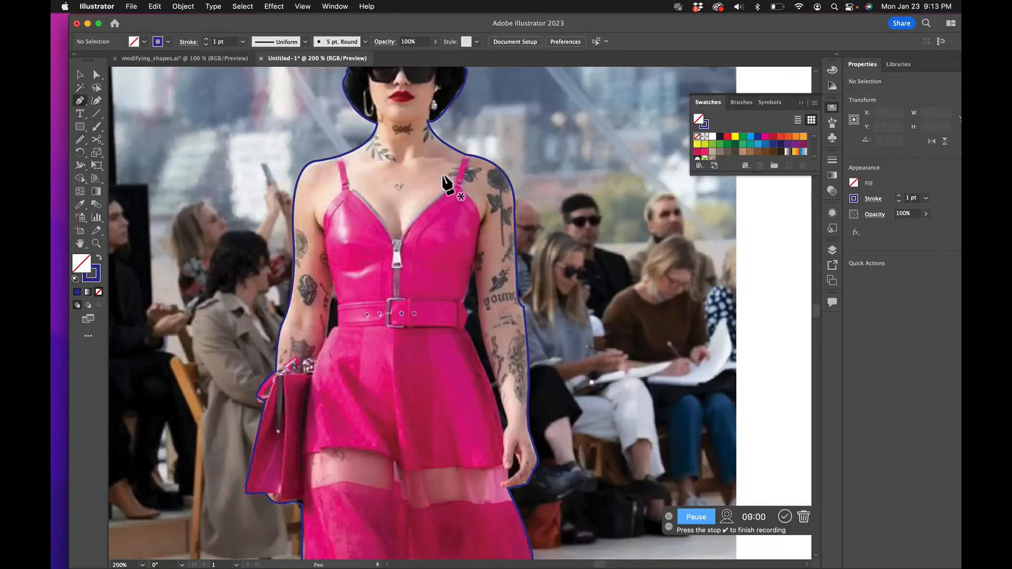
pyautogui.click(98, 281)
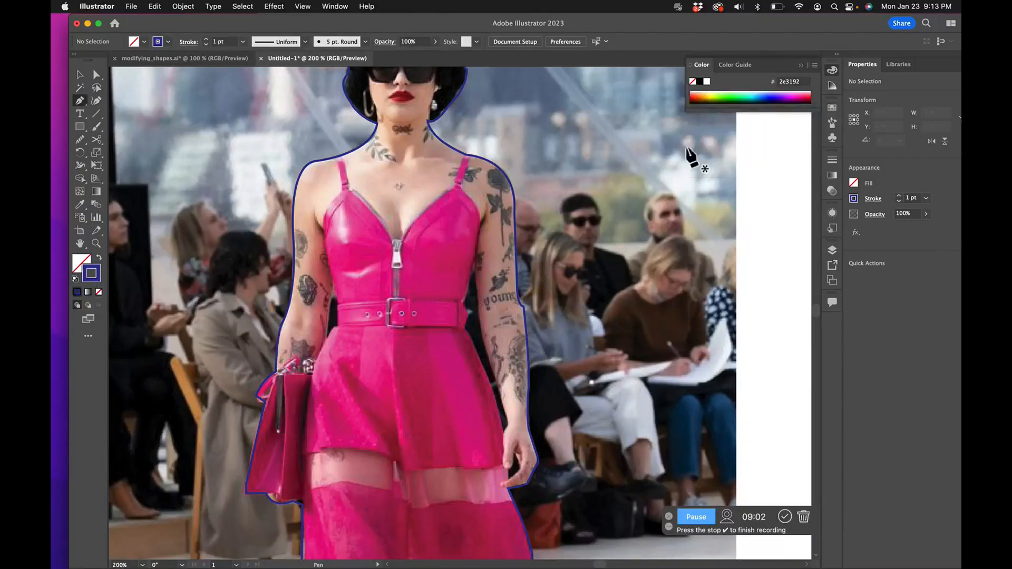
pyautogui.click(832, 108)
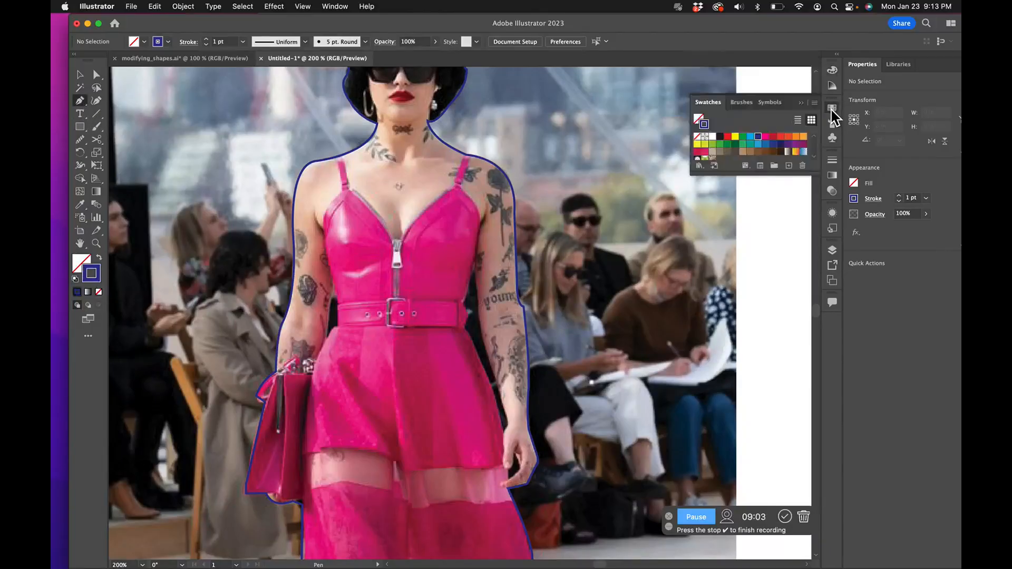
pyautogui.click(750, 137)
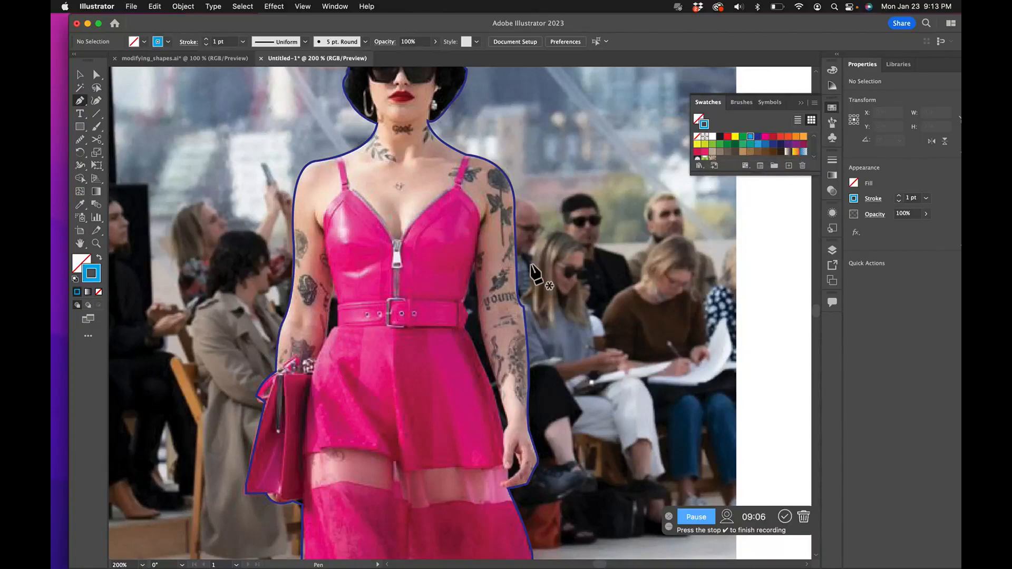
# Trace the gap between the torso and the empty-handed arm as a closed path, and swap its light blue stroke to the fill.
pyautogui.click(475, 258)
pyautogui.click(464, 304)
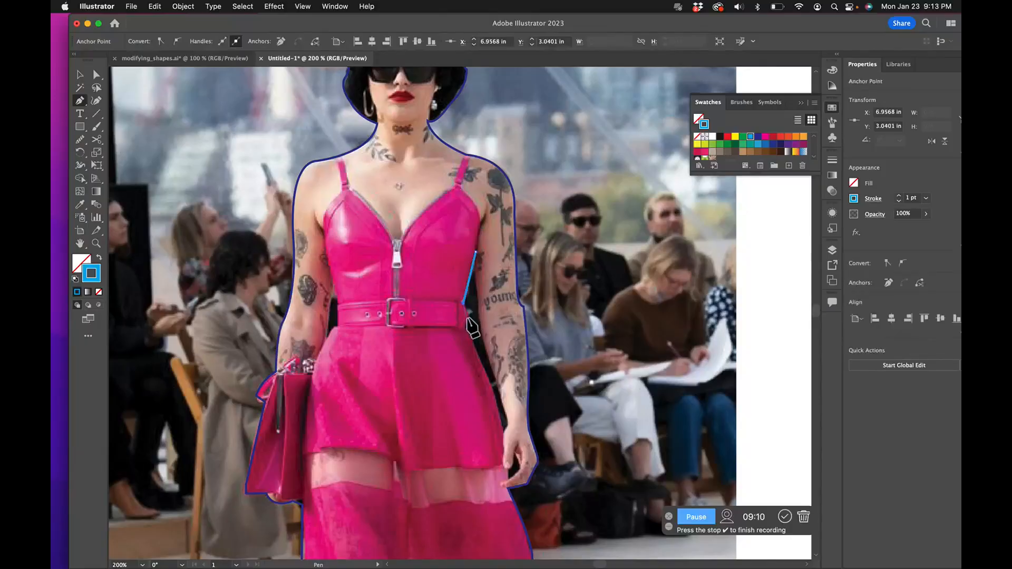
pyautogui.click(468, 330)
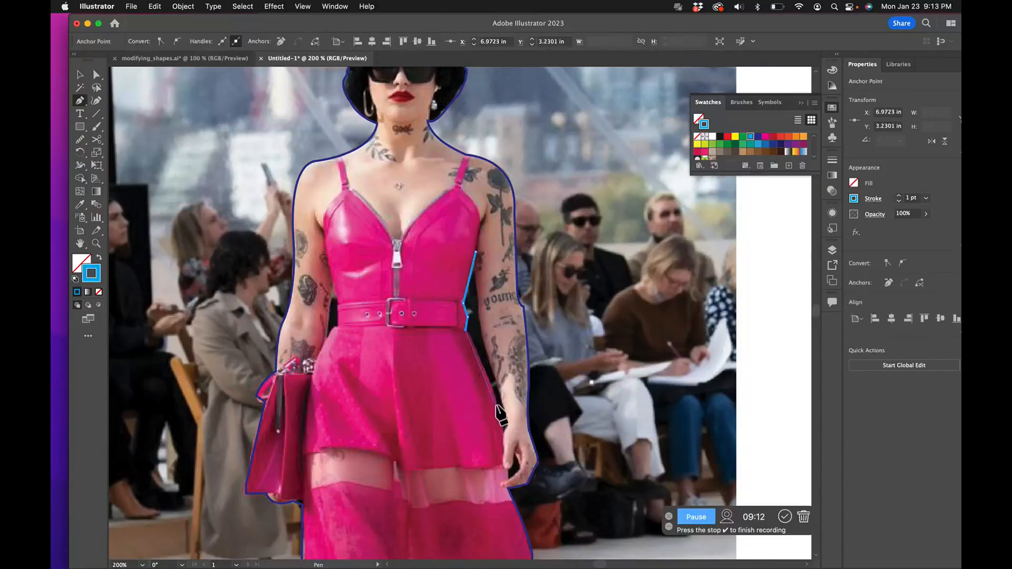
pyautogui.moveTo(503, 430); pyautogui.dragTo(504, 461)
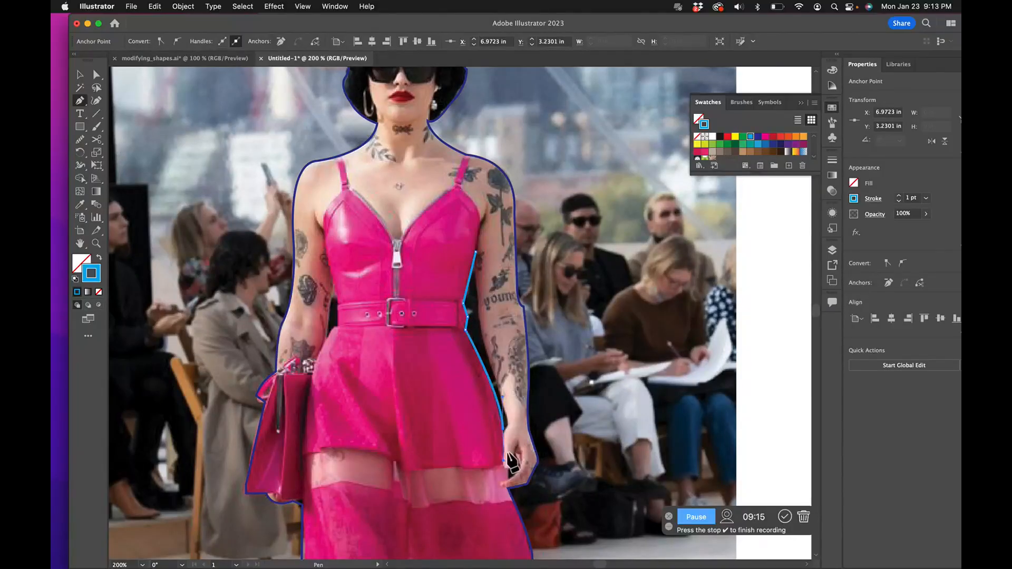
pyautogui.click(503, 430)
pyautogui.moveTo(487, 355); pyautogui.dragTo(487, 354)
pyautogui.click(500, 392)
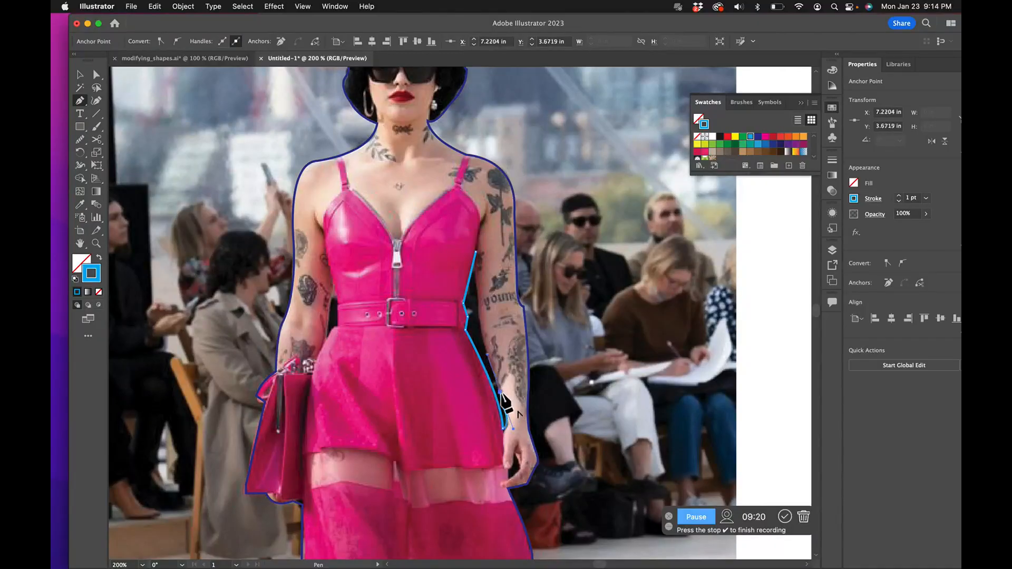
pyautogui.click(479, 332)
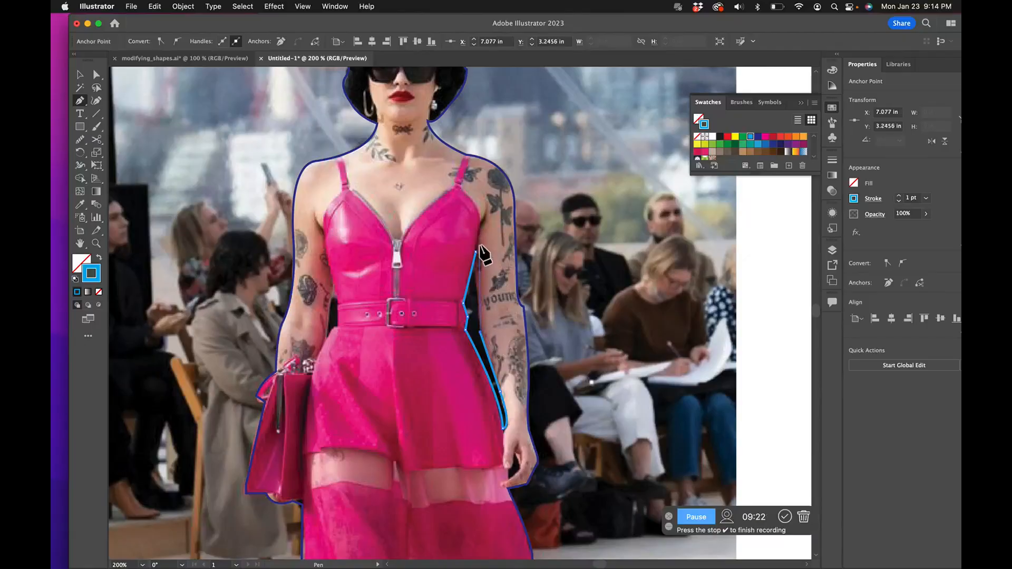
pyautogui.click(476, 252)
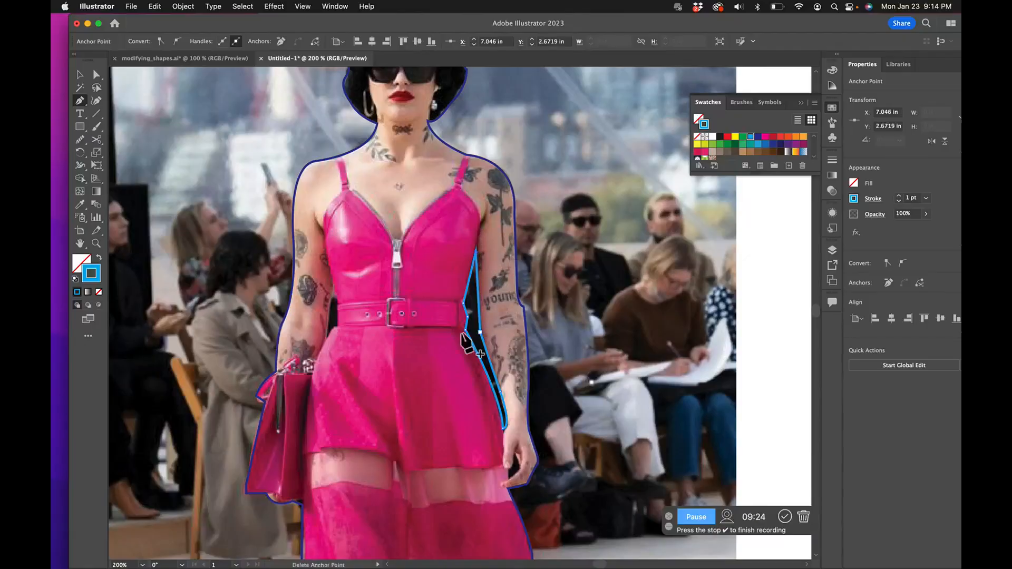
pyautogui.click(101, 261)
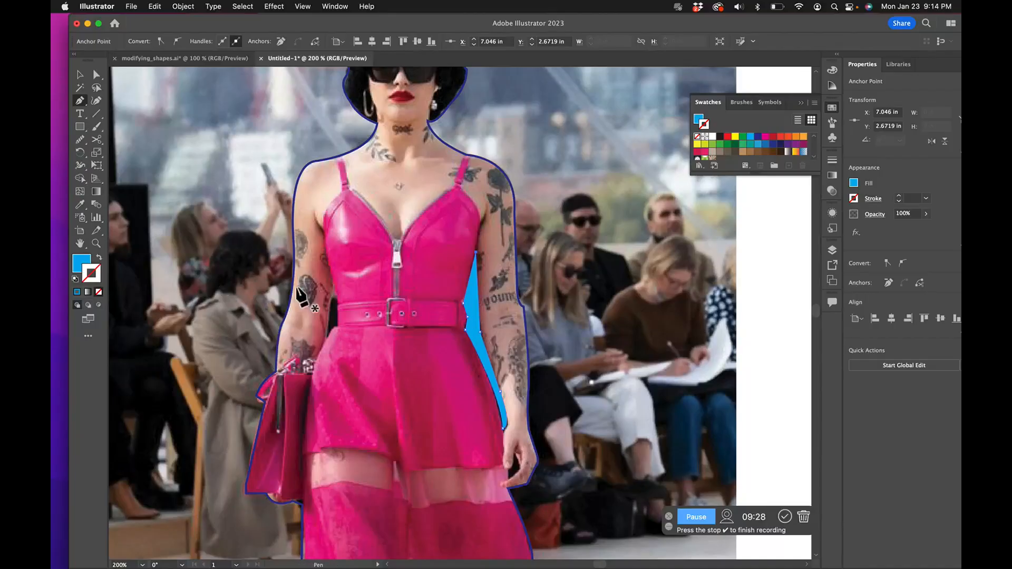
pyautogui.click(81, 76)
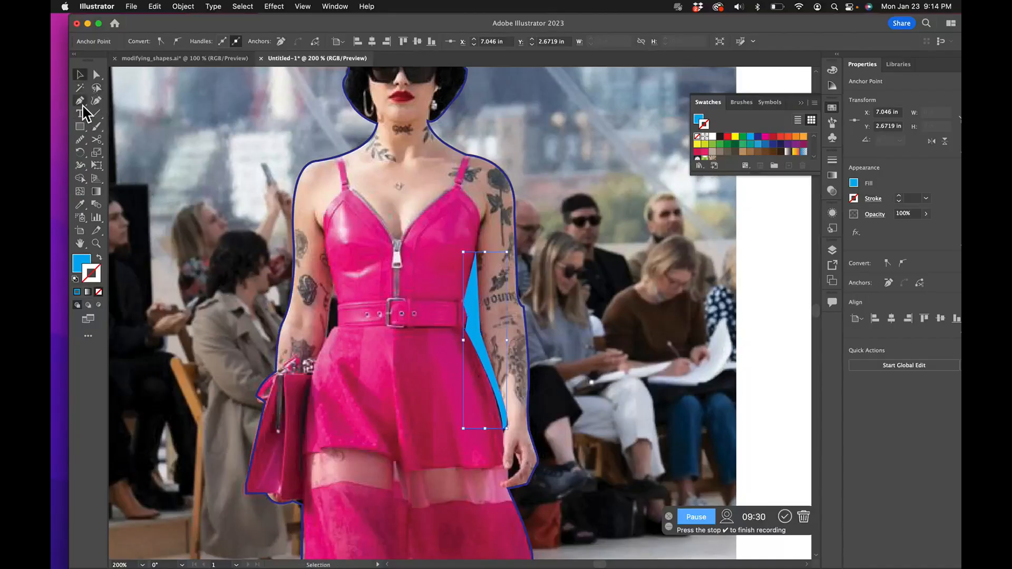
# Trace the small gap between the waist and the handbag arm as a closed light blue path with the Pen tool.
pyautogui.click(80, 102)
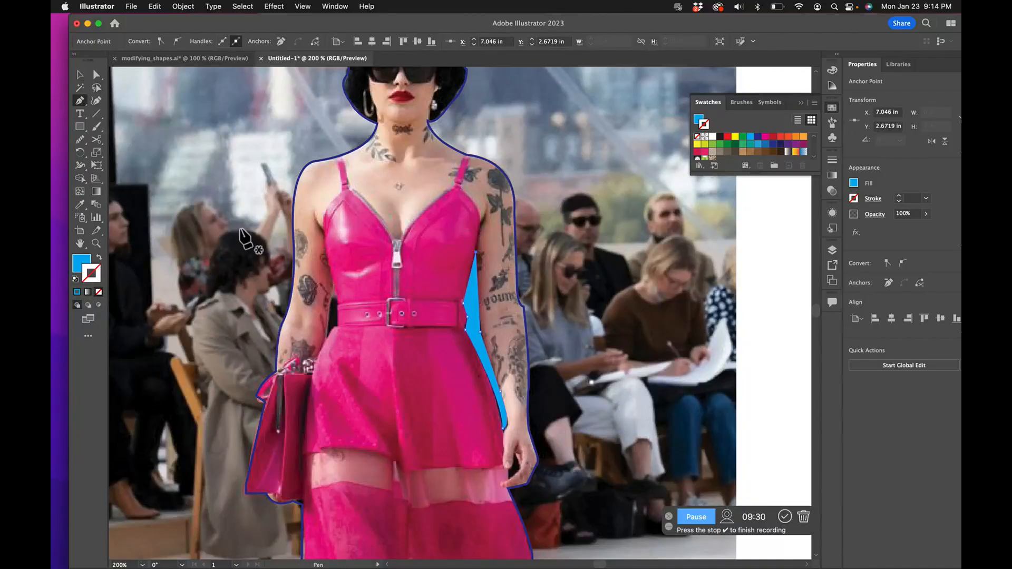
pyautogui.click(333, 284)
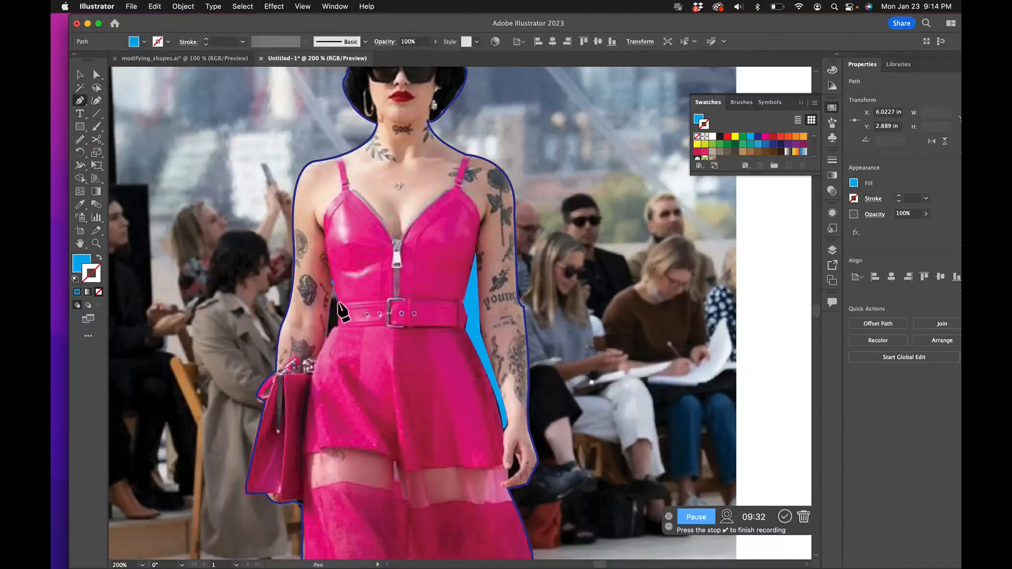
pyautogui.click(332, 329)
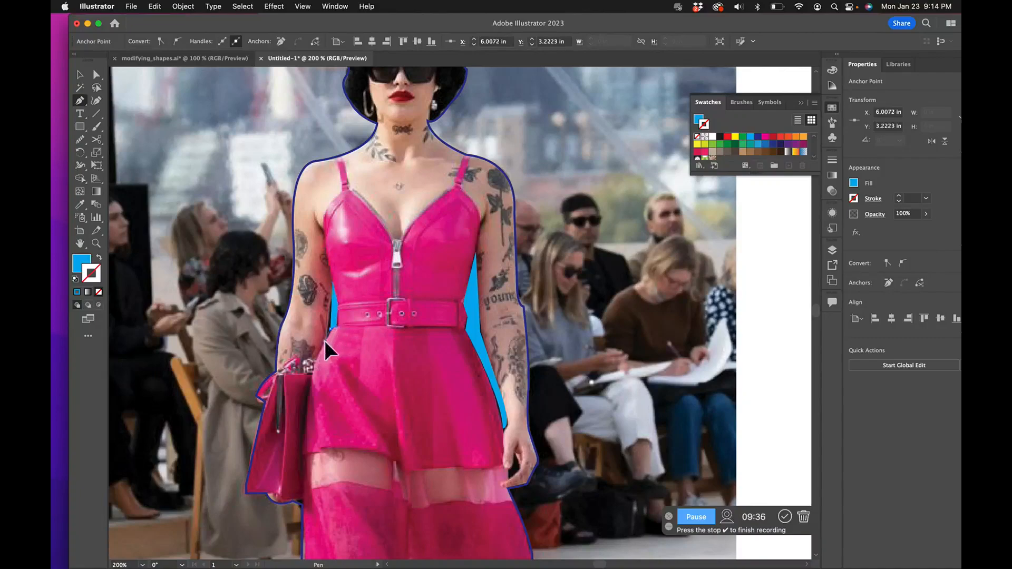
pyautogui.click(326, 340)
pyautogui.click(332, 283)
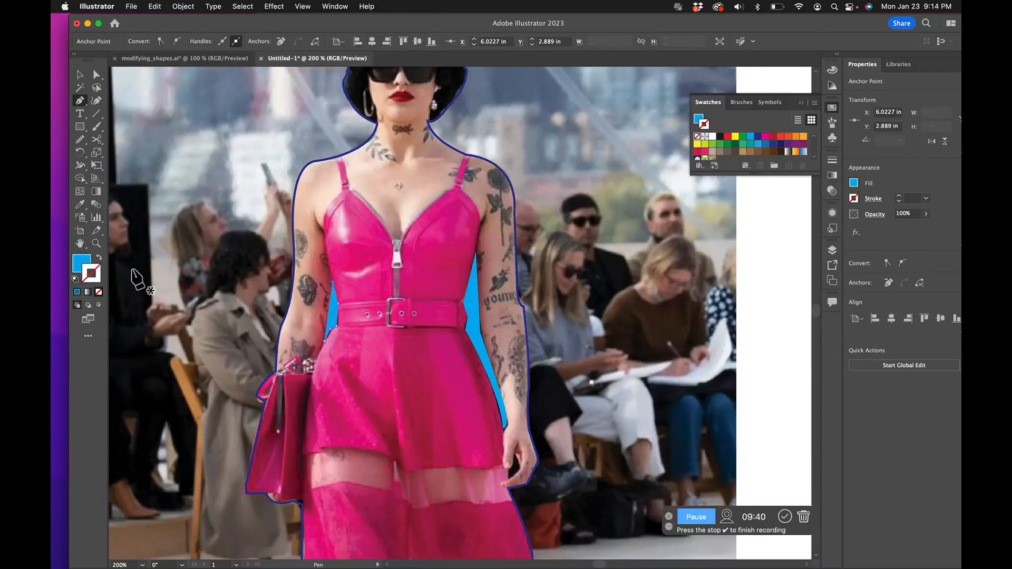
# Swap fill and stroke on the figure's outline to make it a solid dark blue silhouette, and collapse the swatches.
pyautogui.click(80, 75)
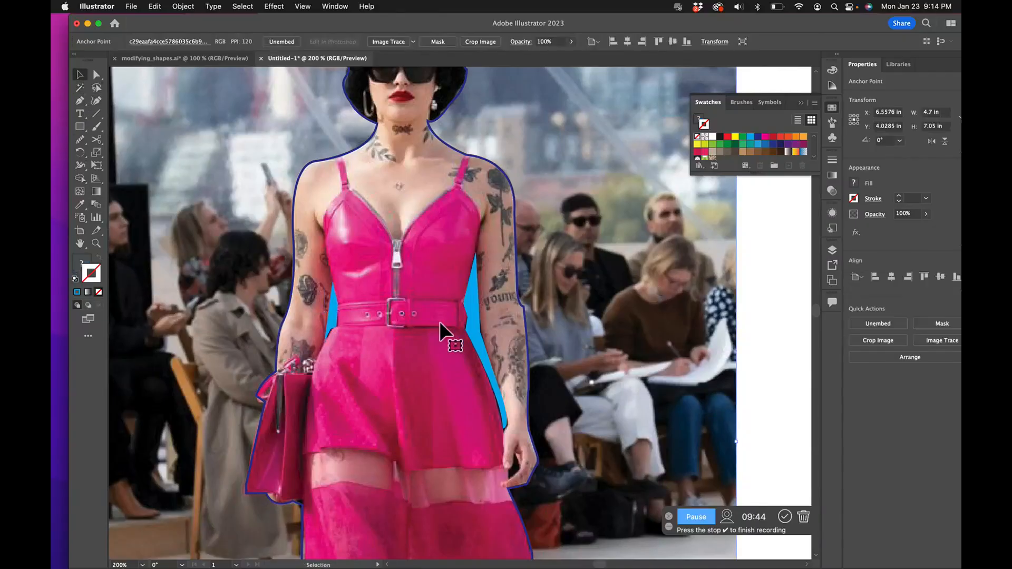
pyautogui.click(334, 317)
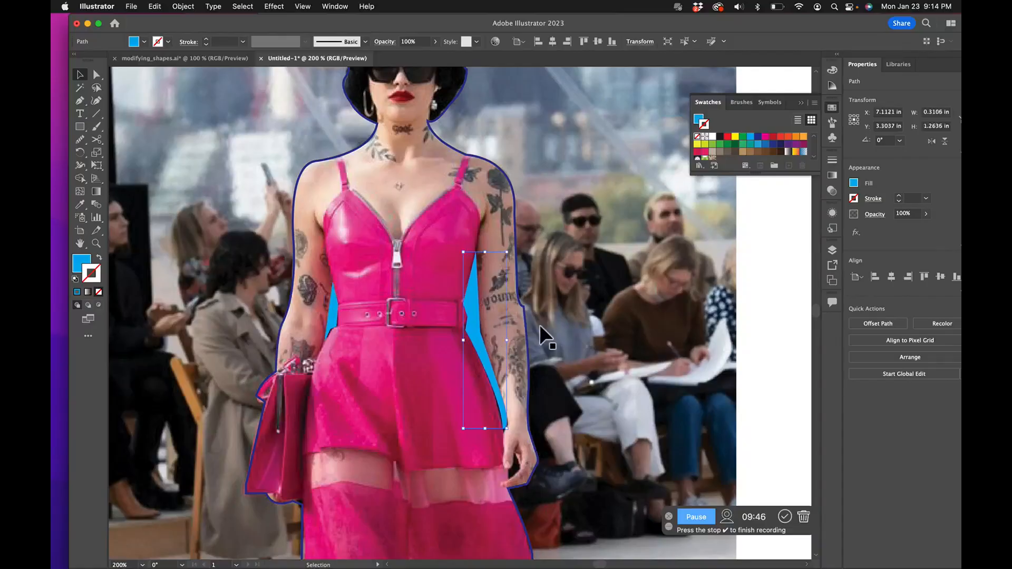
pyautogui.click(524, 335)
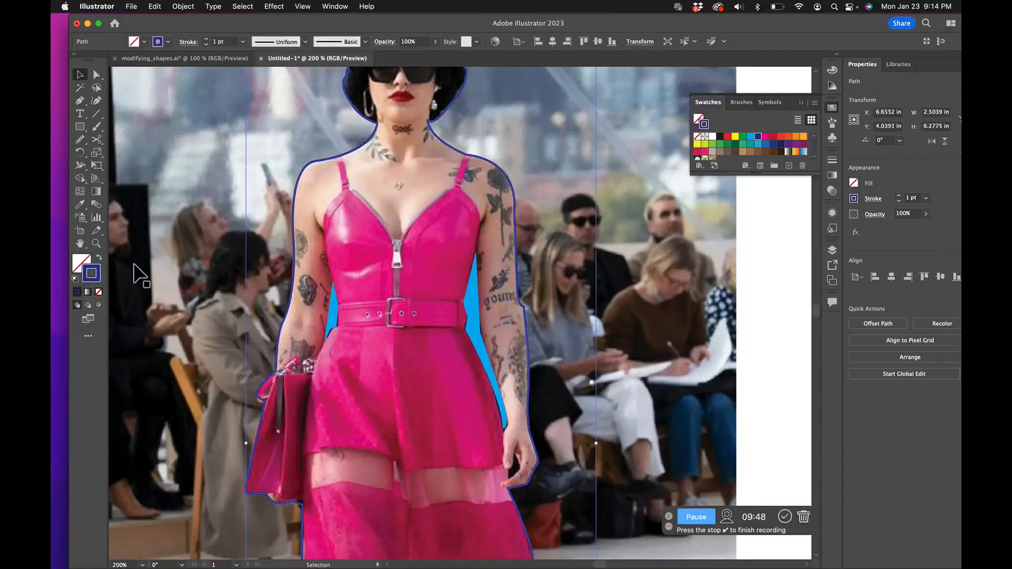
pyautogui.click(99, 258)
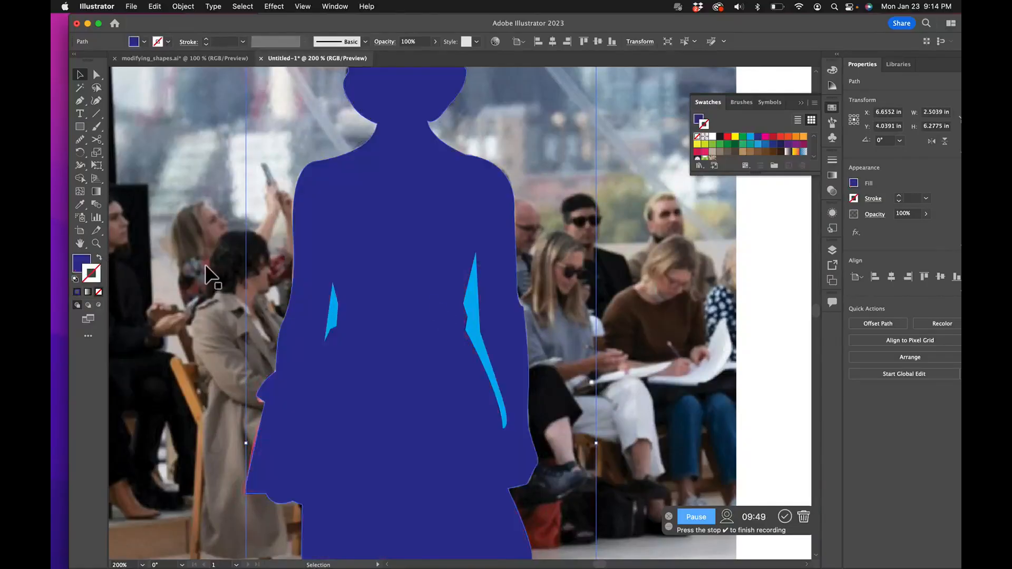
pyautogui.click(710, 343)
pyautogui.click(832, 108)
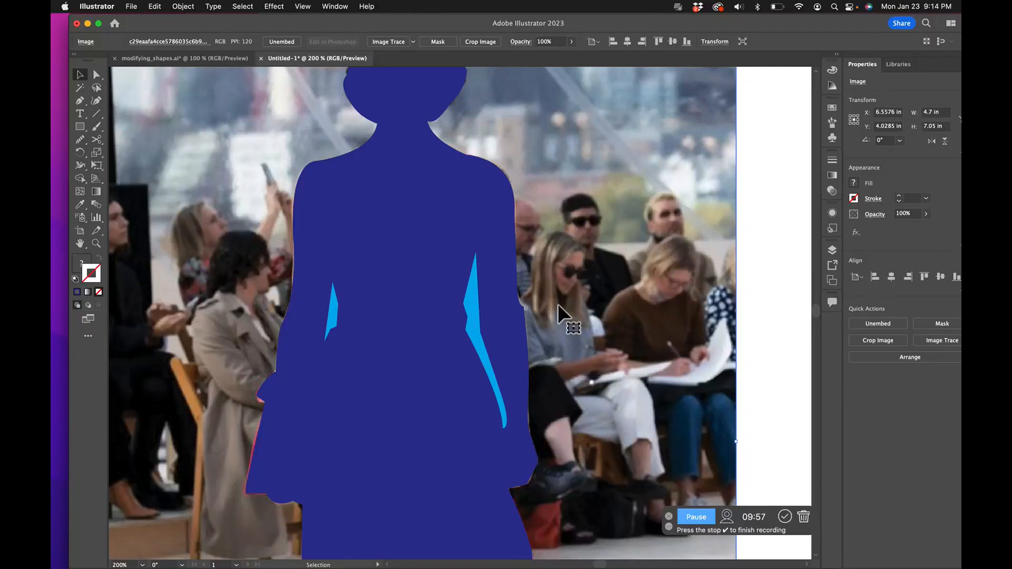
# Select the two light blue gap shapes in turn to check that they are separate paths.
pyautogui.click(474, 314)
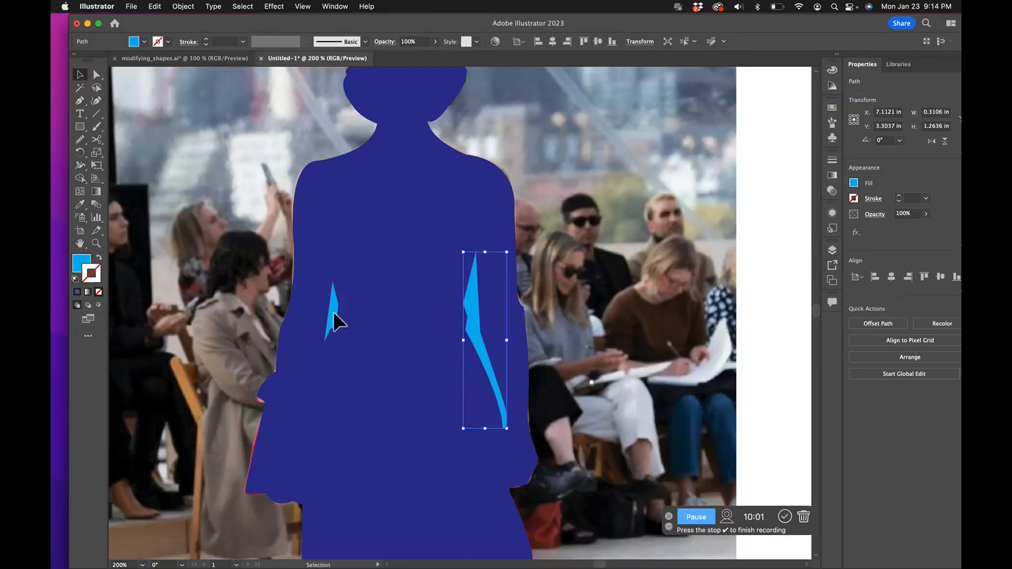
pyautogui.click(334, 312)
pyautogui.click(472, 321)
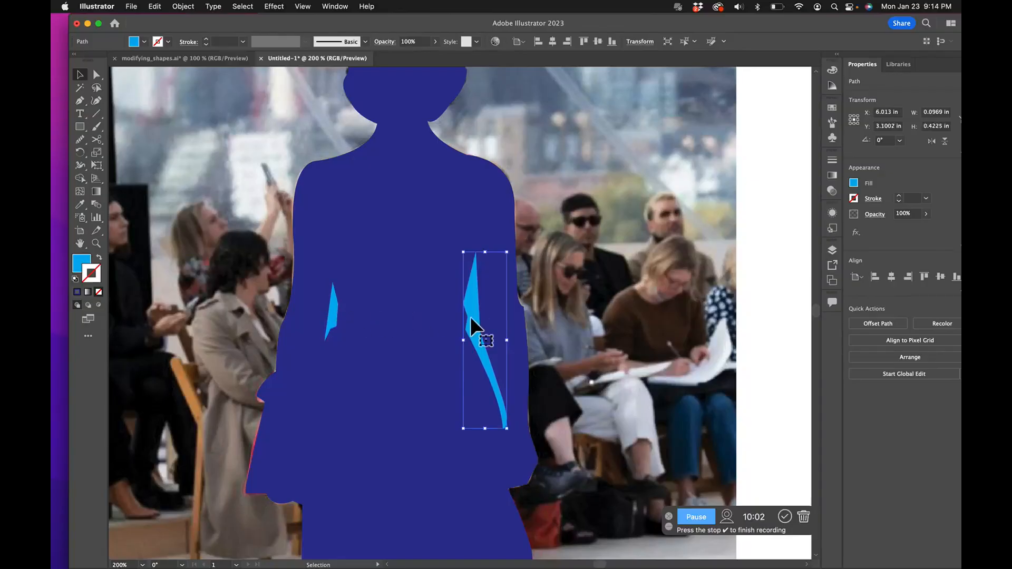
pyautogui.click(326, 315)
pyautogui.click(330, 313)
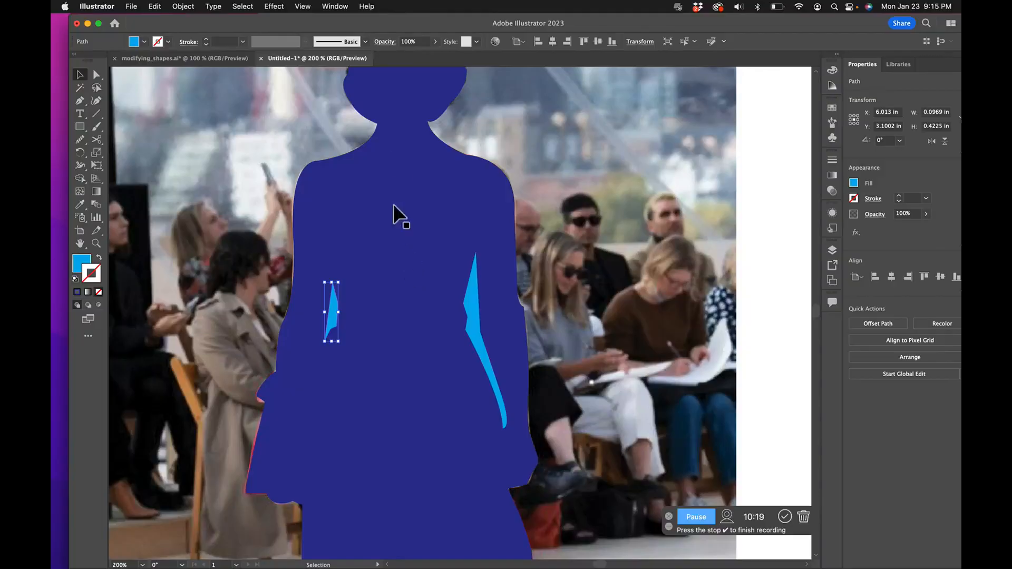
# Bring up the Pathfinder operations, move them clear of the silhouette, and deselect the small gap shape.
pyautogui.click(340, 7)
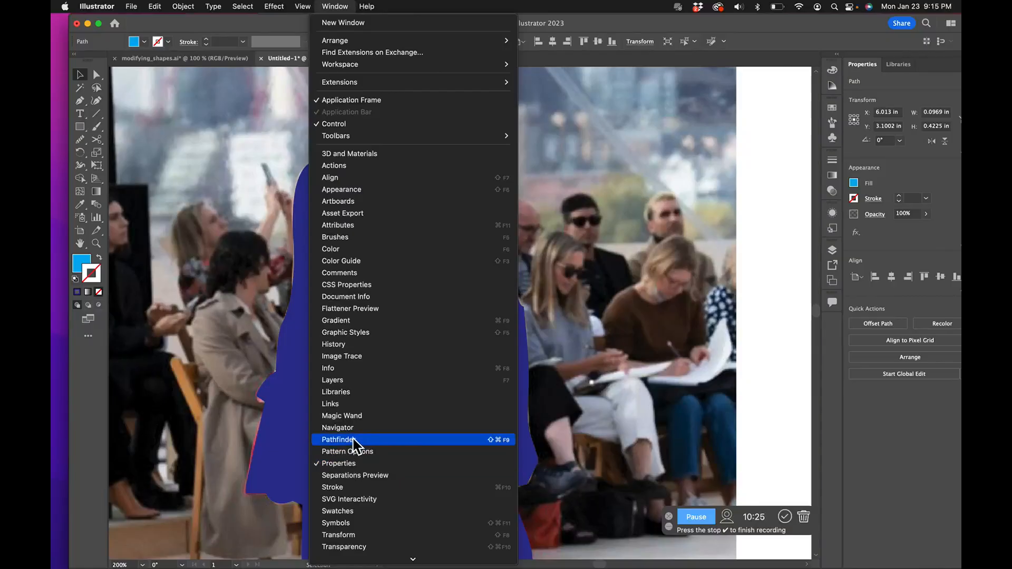
pyautogui.click(337, 440)
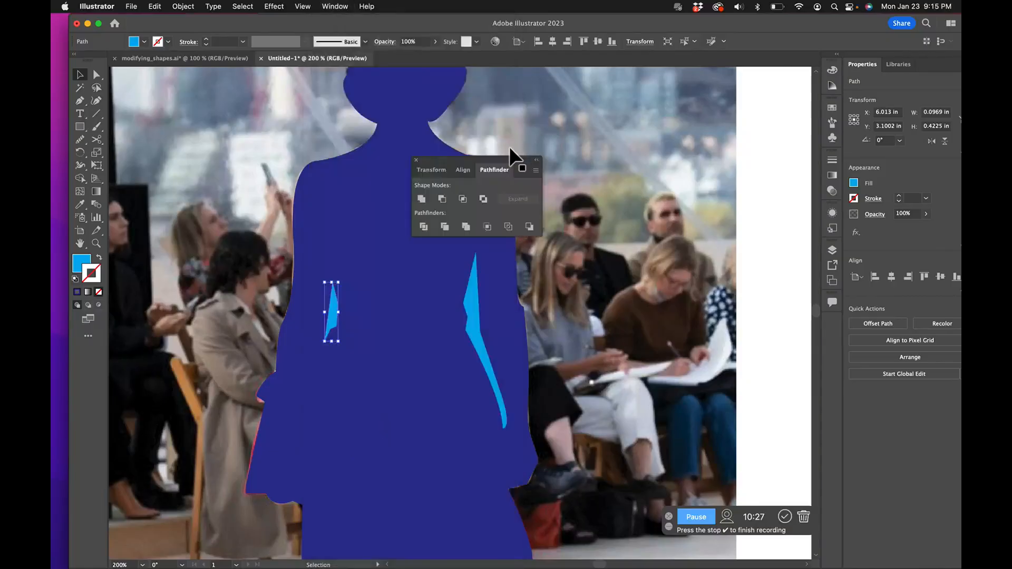
pyautogui.moveTo(512, 168); pyautogui.dragTo(747, 127)
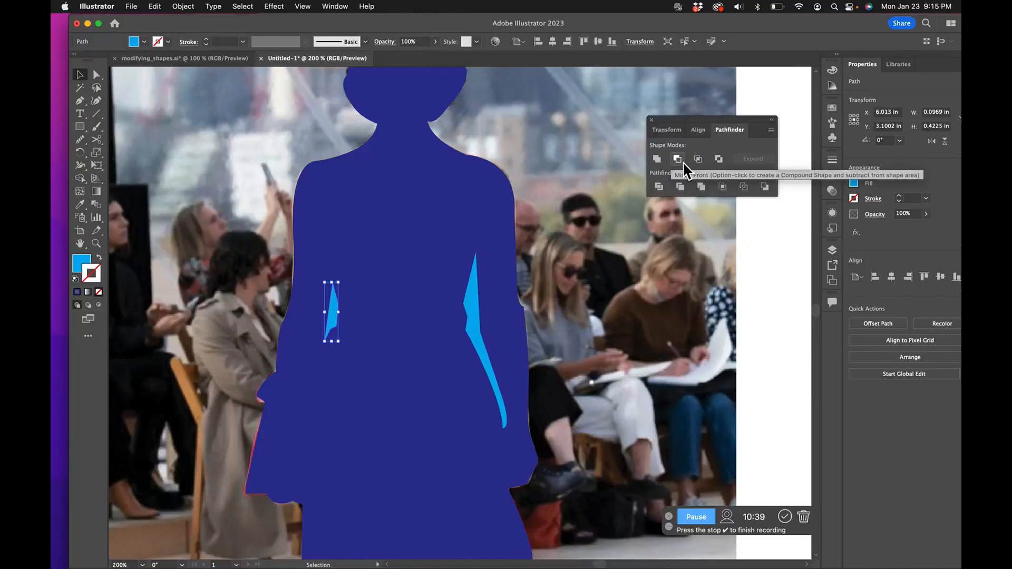
pyautogui.click(758, 271)
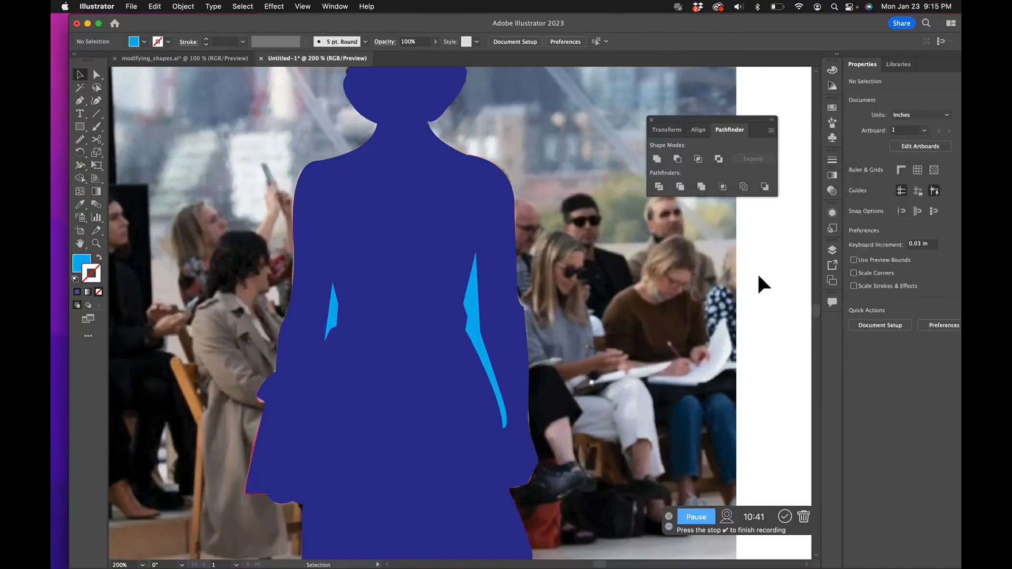
# Select both light blue gap shapes together with the dark blue silhouette, and cut the gaps out with Minus Front.
pyautogui.click(475, 311)
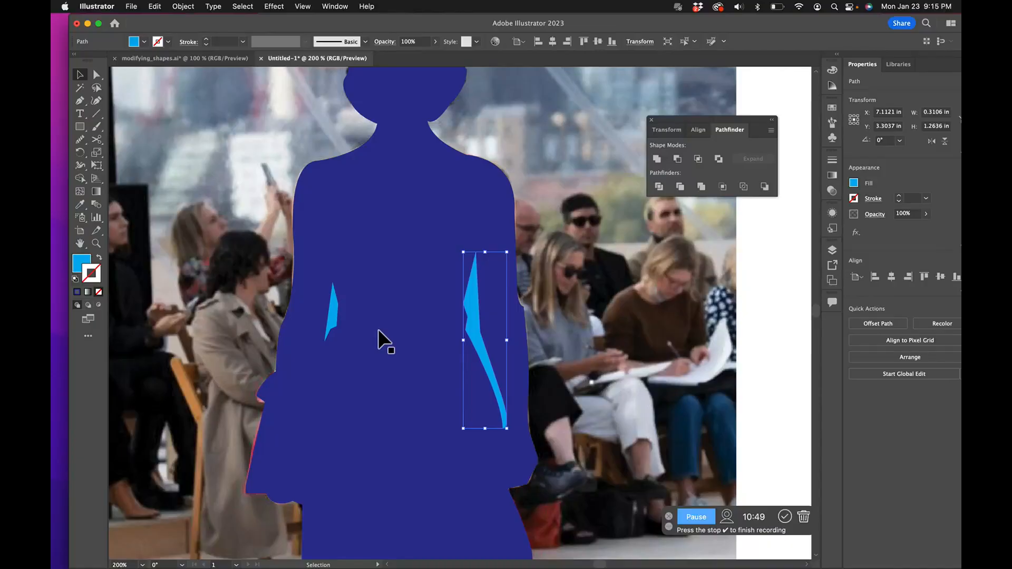
pyautogui.keyDown('shift'); pyautogui.click(333, 318); pyautogui.keyUp('shift')
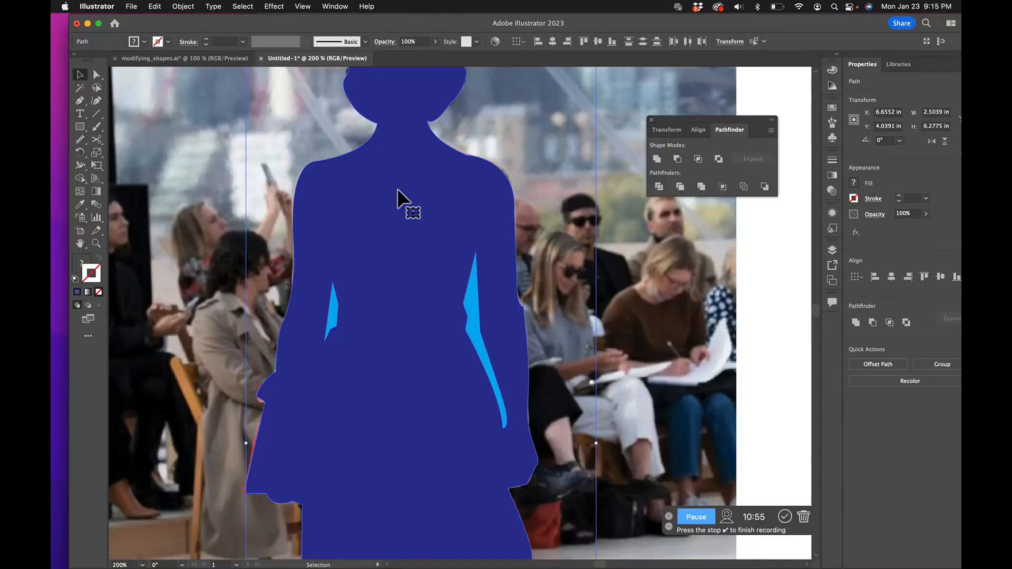
pyautogui.click(679, 162)
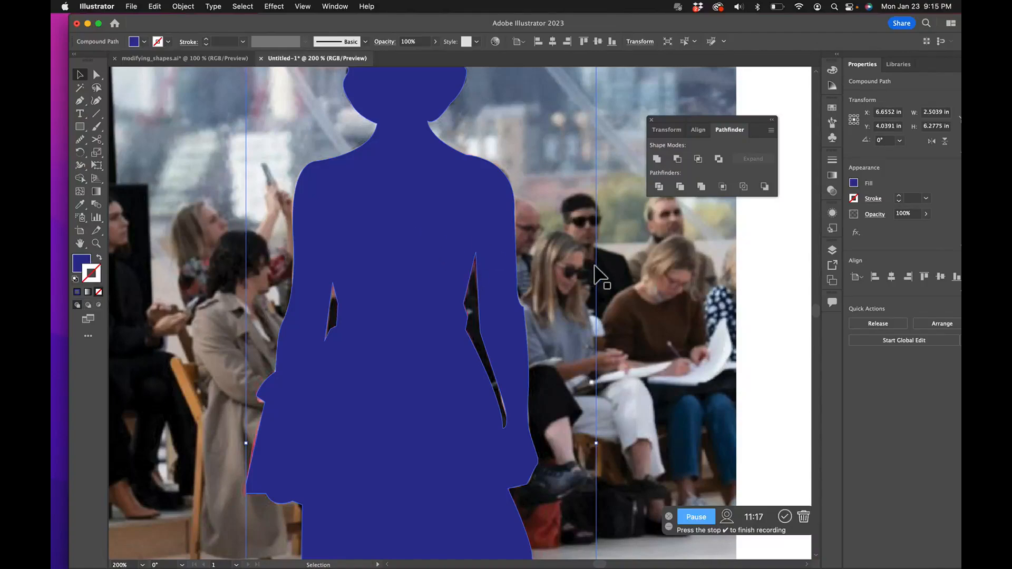
# Add the runway photo to the selected silhouette, make a clipping mask from them, and deselect the clipped figure.
pyautogui.keyDown('shift'); pyautogui.click(621, 271); pyautogui.keyUp('shift')
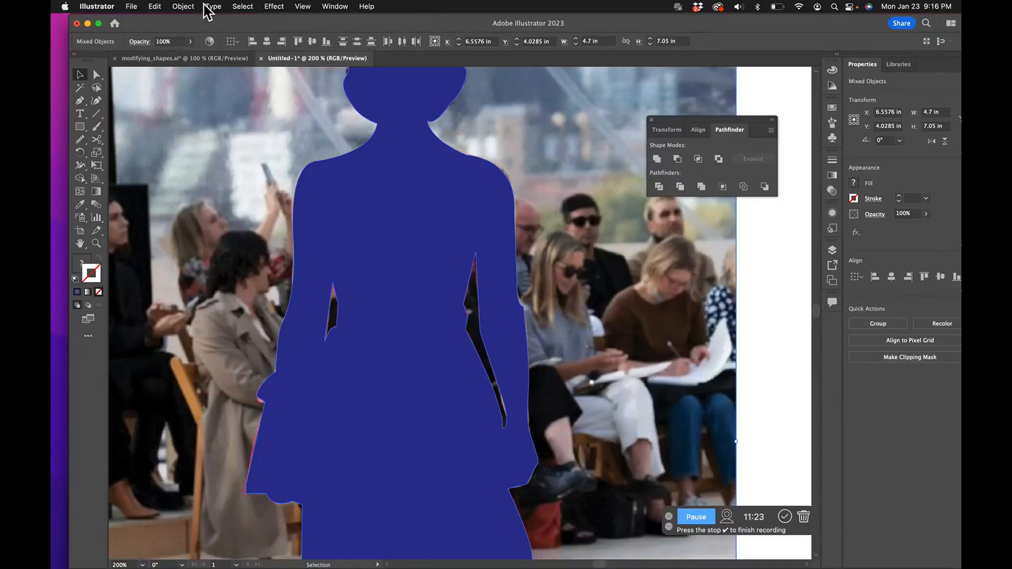
pyautogui.click(185, 7)
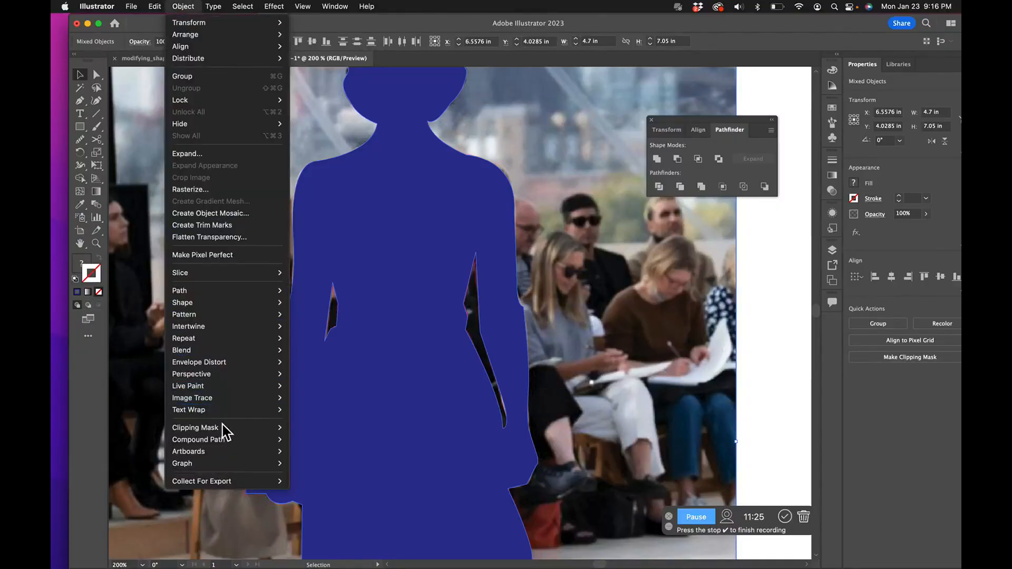
pyautogui.moveTo(227, 433)
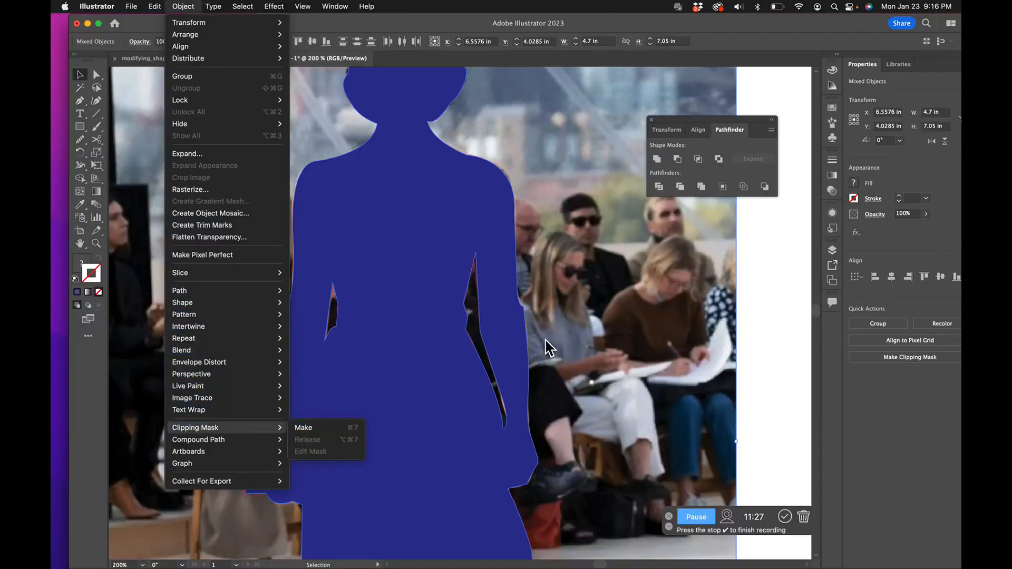
pyautogui.click(576, 308)
pyautogui.rightClick(425, 280)
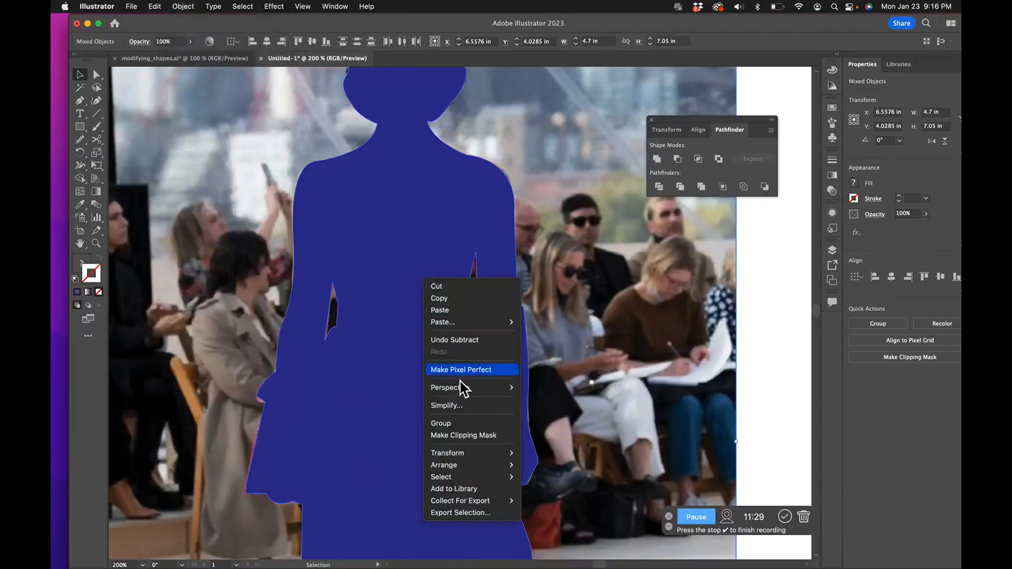
pyautogui.click(471, 435)
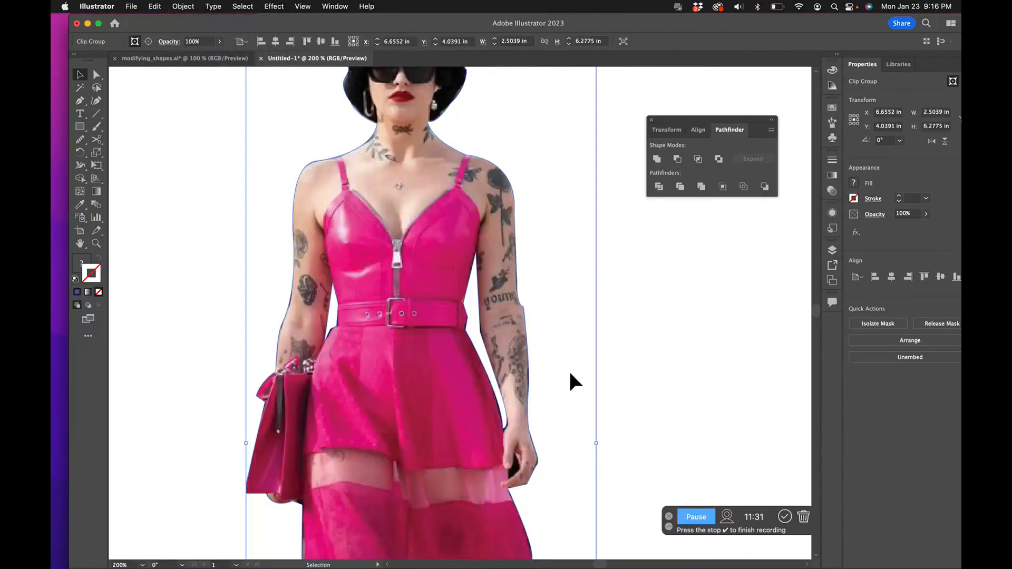
pyautogui.press('z')
pyautogui.keyDown('alt'); pyautogui.click(486, 355); pyautogui.keyUp('alt')
pyautogui.keyDown('alt'); pyautogui.click(488, 358); pyautogui.keyUp('alt')
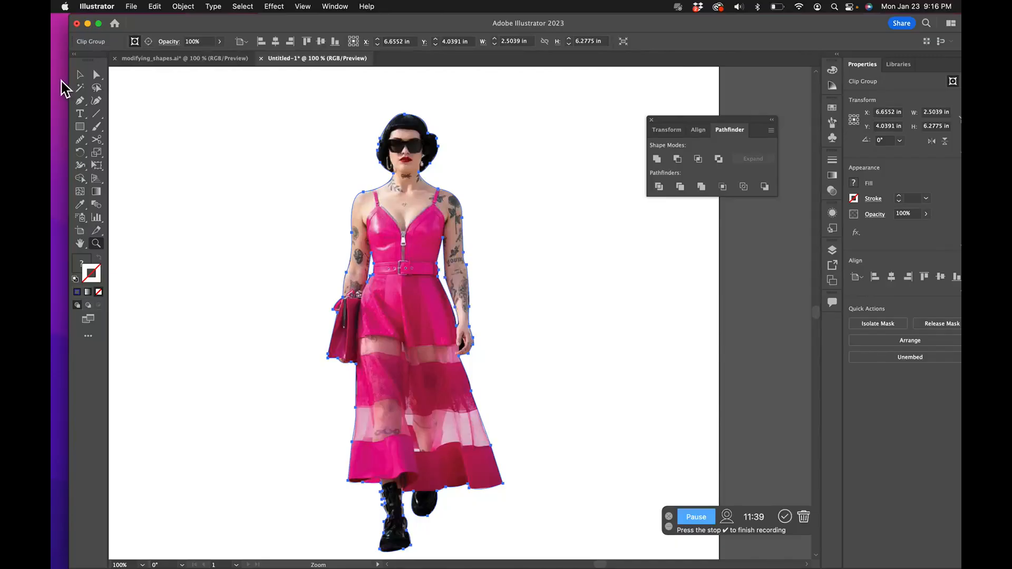
pyautogui.click(80, 74)
pyautogui.click(171, 106)
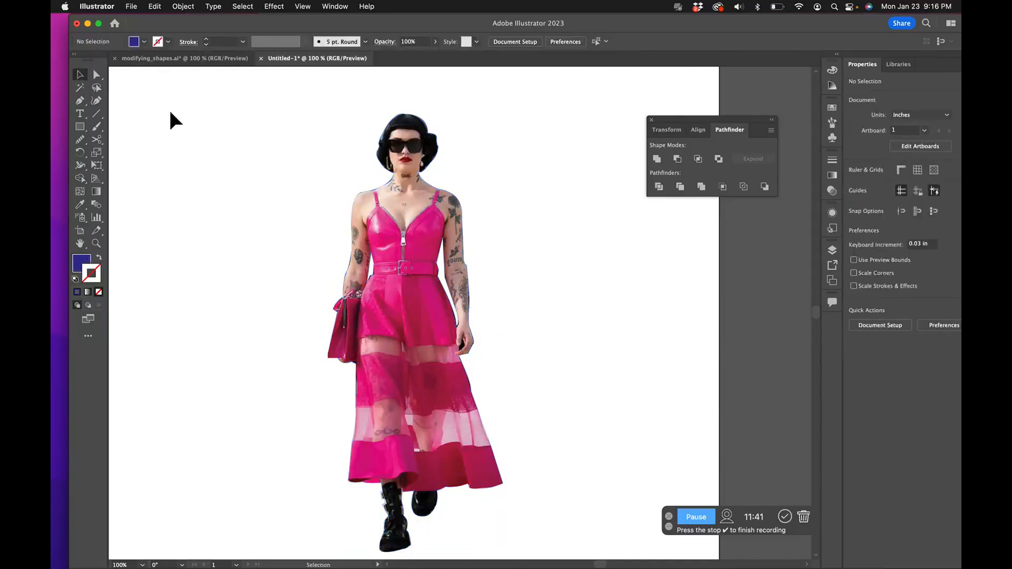